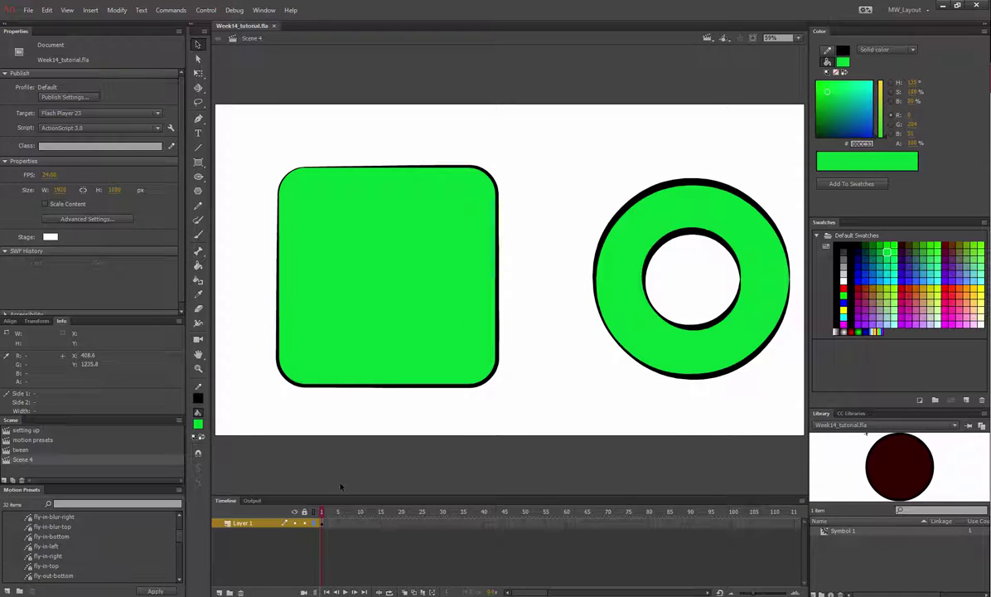
# Step: Rename Scene 4 to 'widths' in the Scene panel
pyautogui.moveTo(6, 455); pyautogui.dragTo(18, 462)
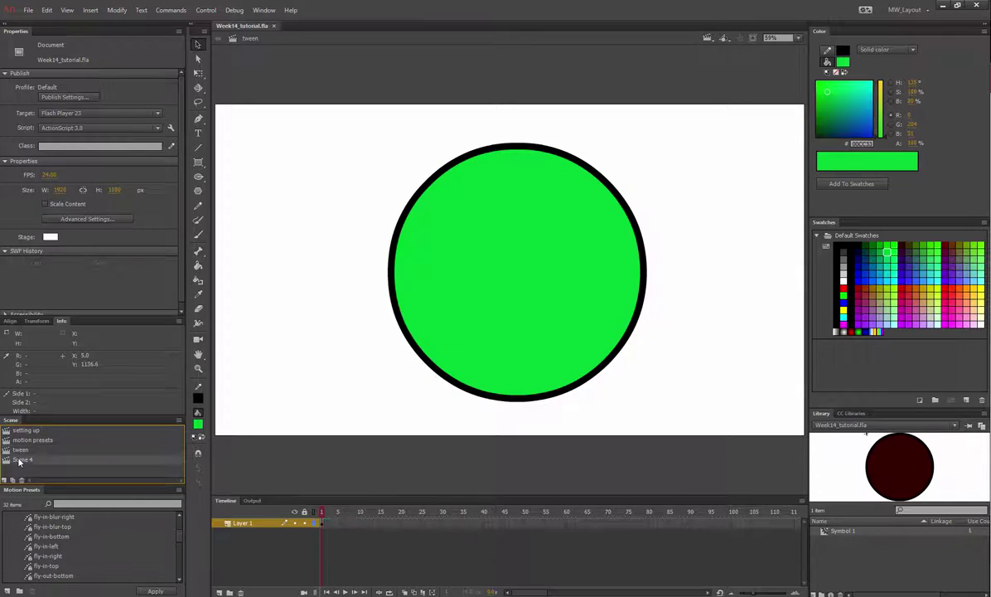
pyautogui.click(20, 460)
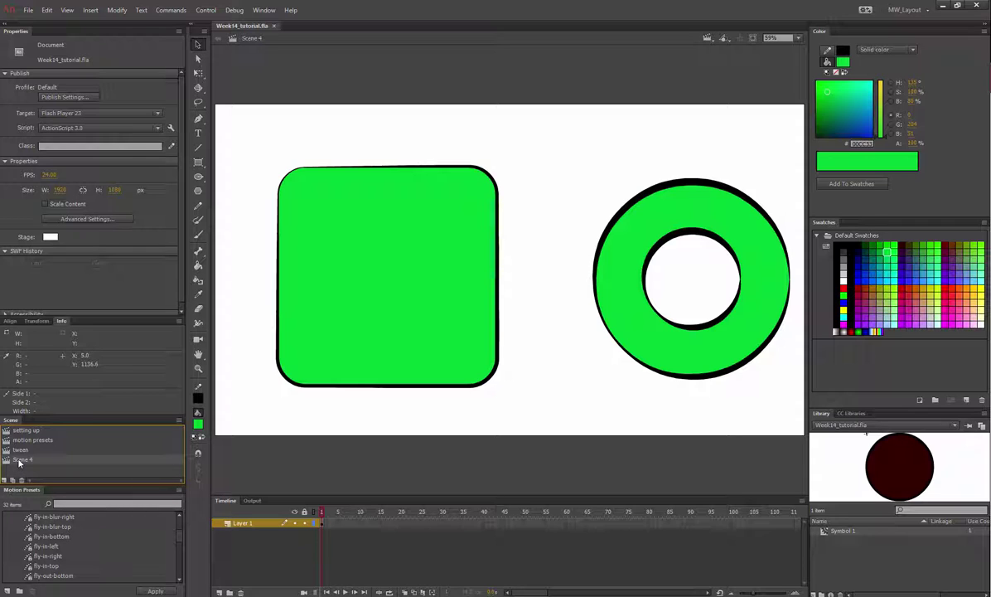
pyautogui.doubleClick(20, 460)
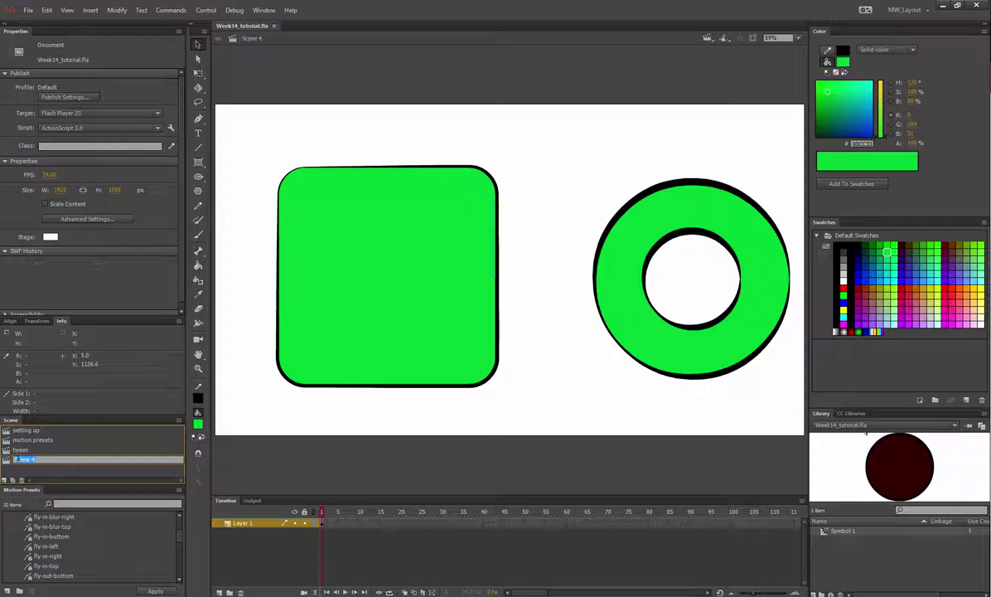
pyautogui.write('sh')
pyautogui.press('Return')
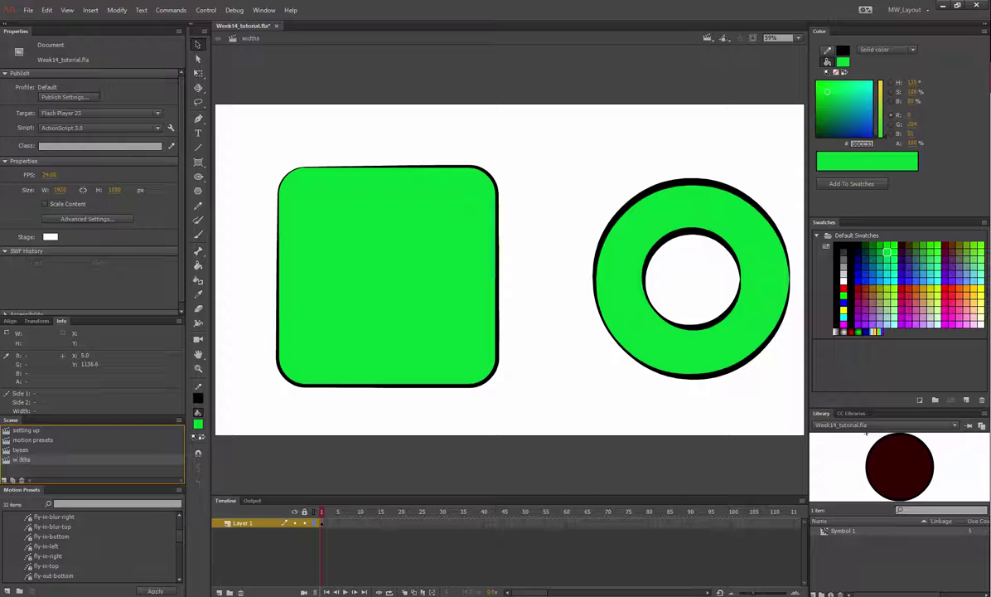
# Step: Add a blank Scene 5, turn Object Drawing off and select the fill-painting Brush Tool
pyautogui.click(5, 481)
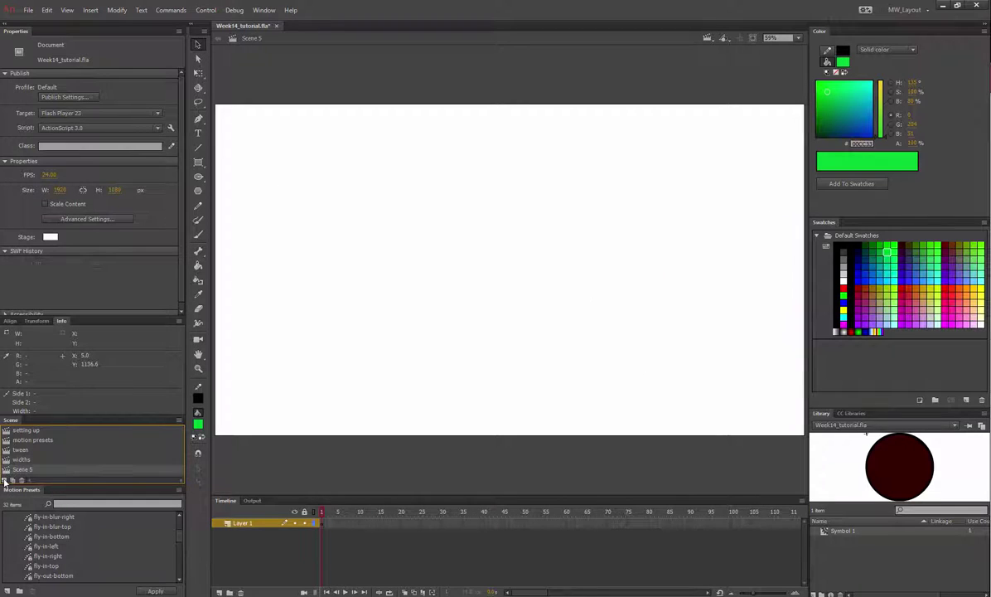
pyautogui.click(200, 223)
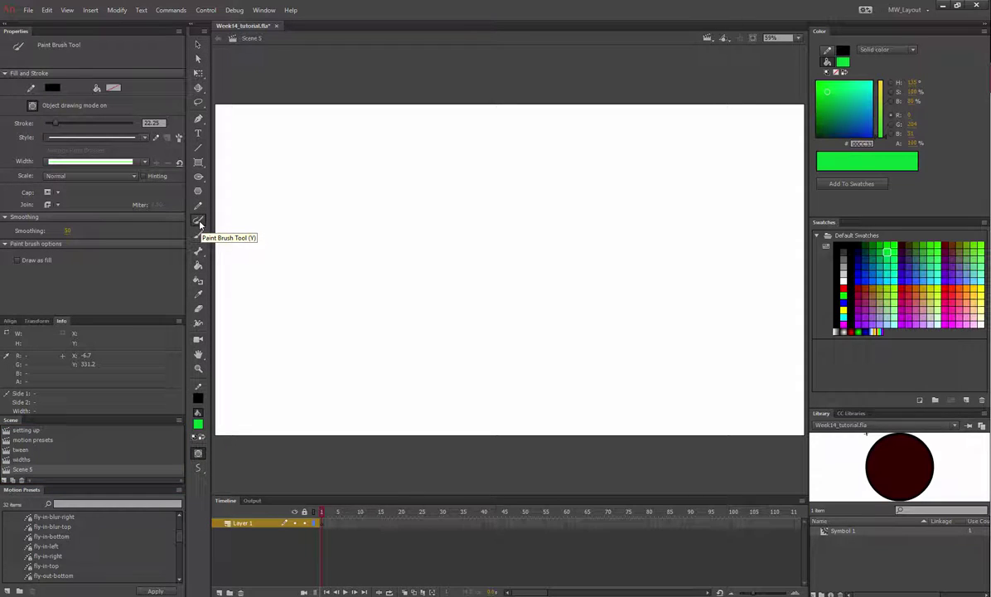
pyautogui.click(199, 452)
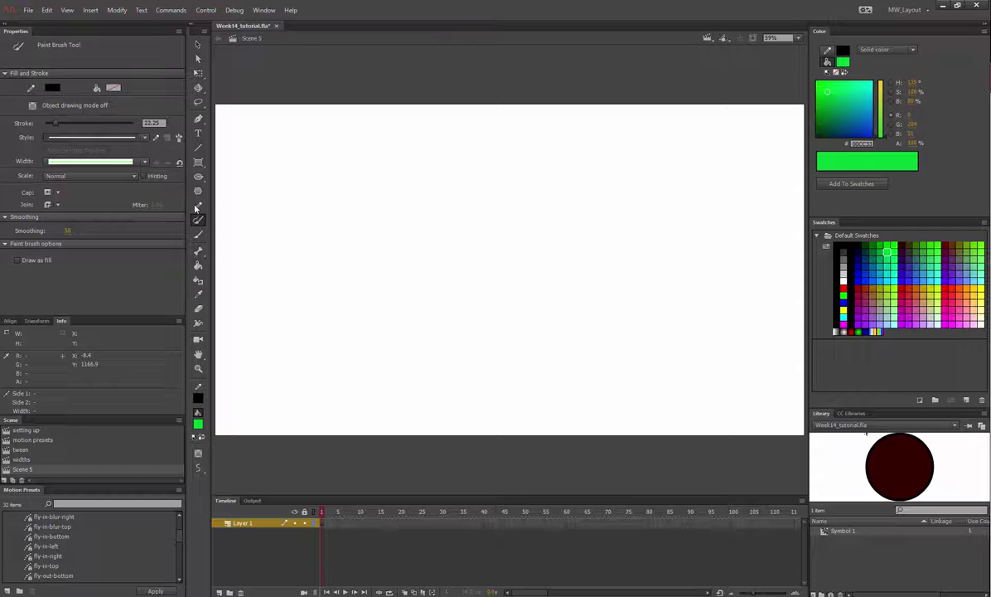
pyautogui.click(199, 236)
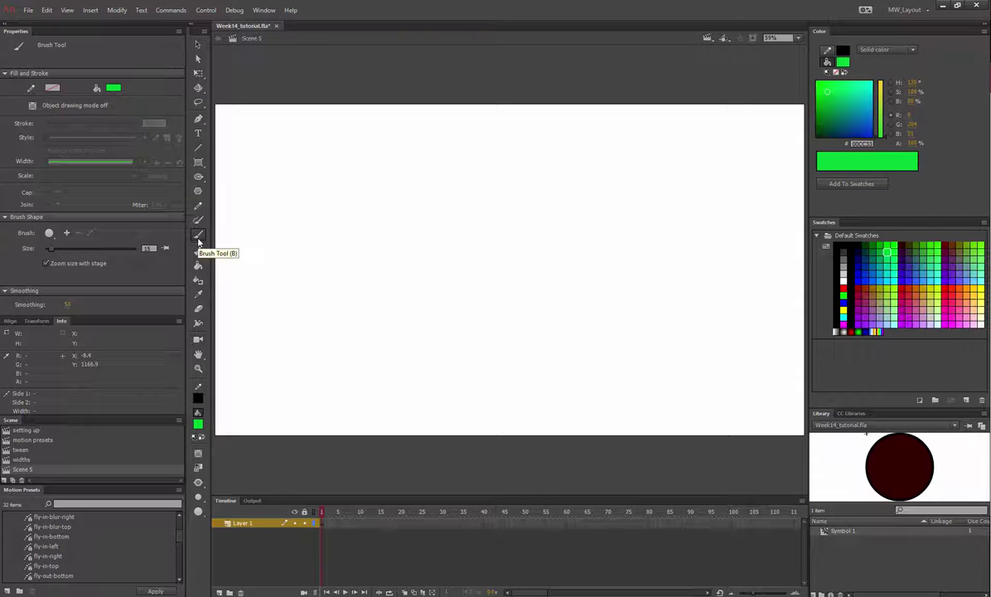
pyautogui.click(199, 220)
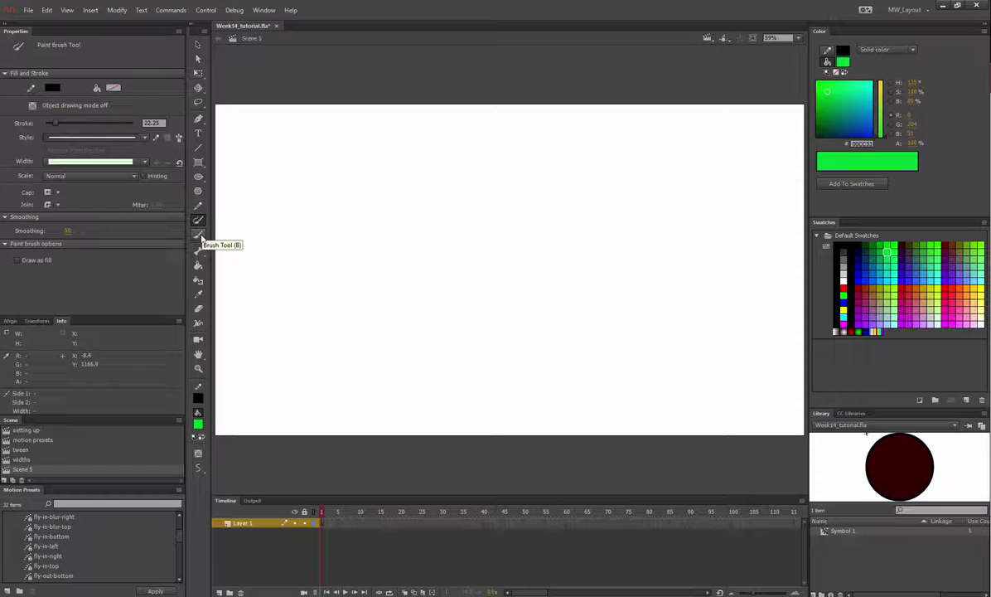
pyautogui.click(199, 235)
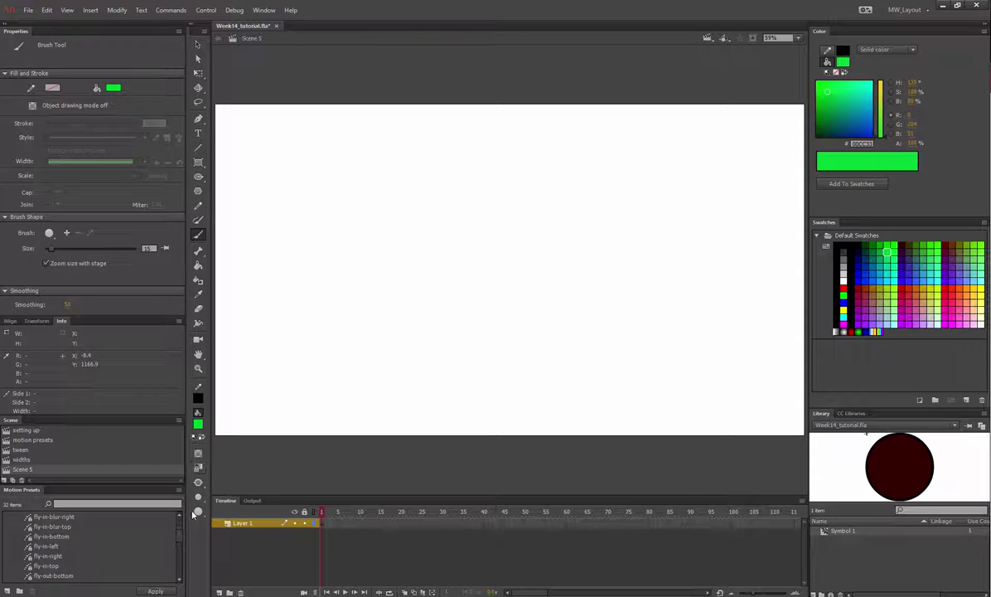
# Step: Set the brush size to 10 with a diagonal tip, then reselect the Paint Brush
pyautogui.click(199, 498)
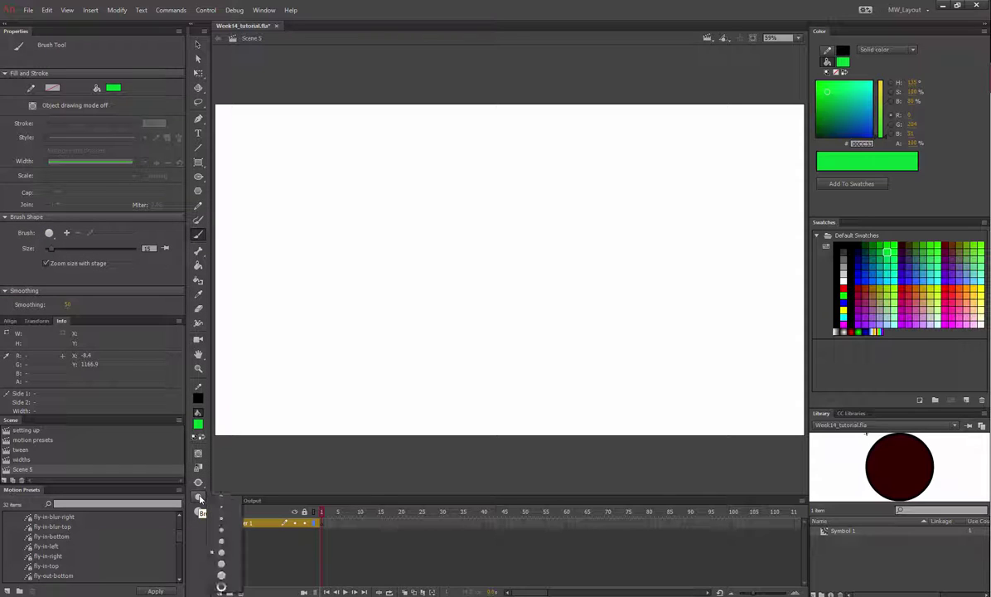
pyautogui.click(223, 533)
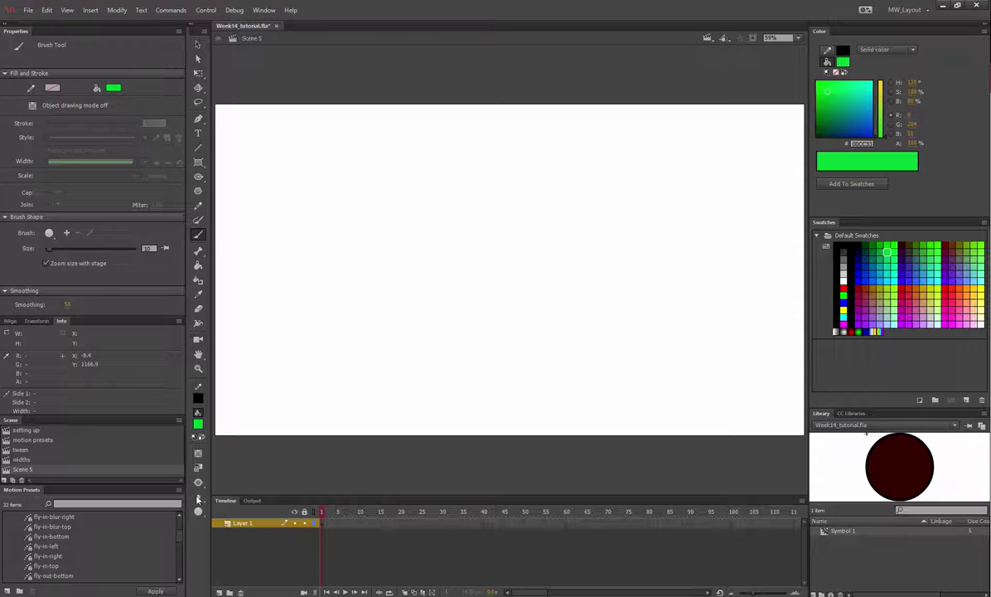
pyautogui.click(201, 509)
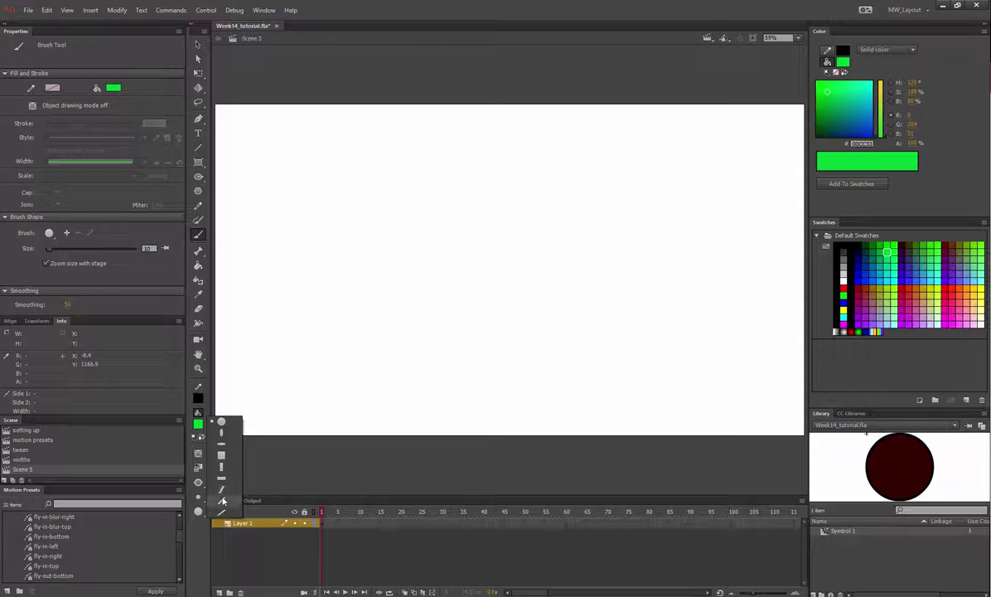
pyautogui.click(221, 506)
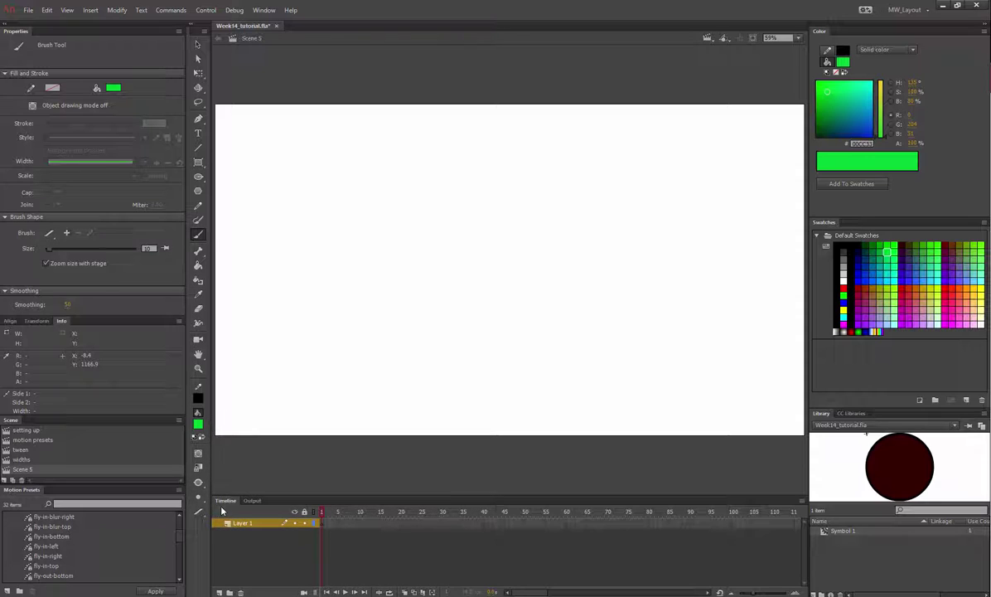
pyautogui.click(199, 469)
pyautogui.click(198, 220)
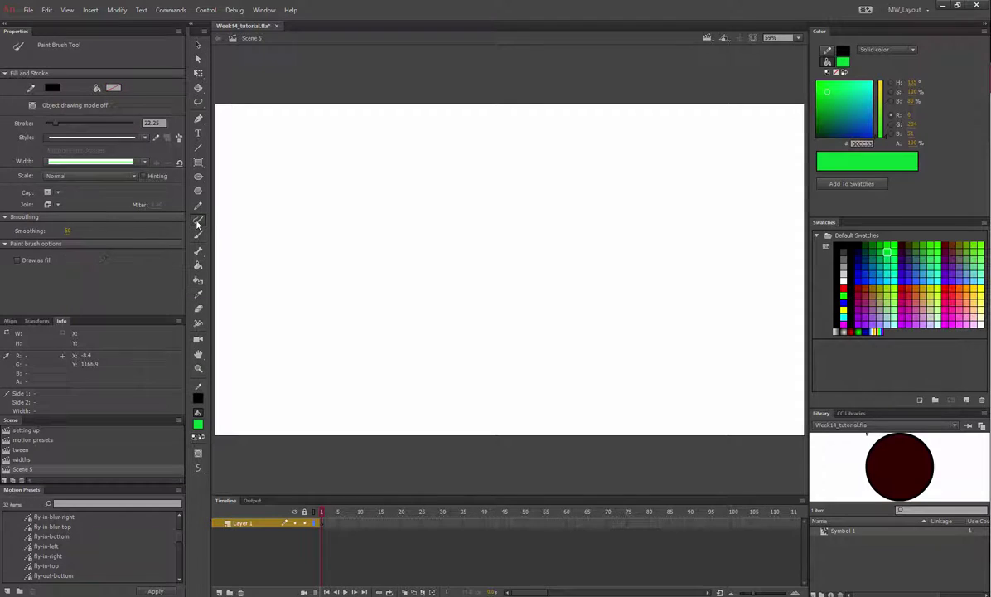
pyautogui.click(199, 469)
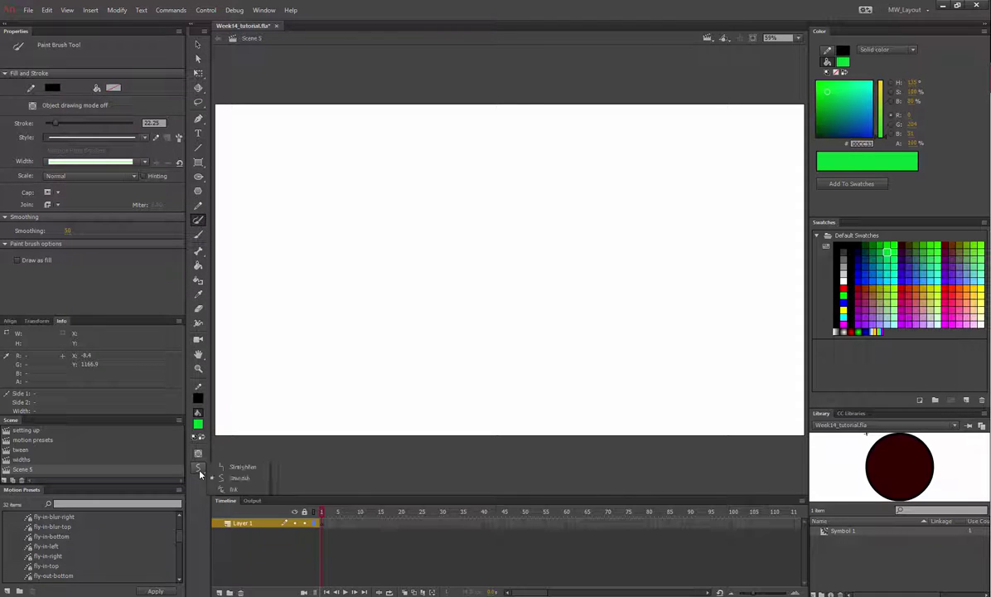
# Step: Paint a wavy black stroke on the left, then four tapered strokes crossing near the centre
pyautogui.click(199, 471)
pyautogui.moveTo(347, 177)
pyautogui.mouseDown()
pyautogui.moveTo(319, 183)
pyautogui.moveTo(332, 246)
pyautogui.moveTo(263, 367)
pyautogui.mouseUp()
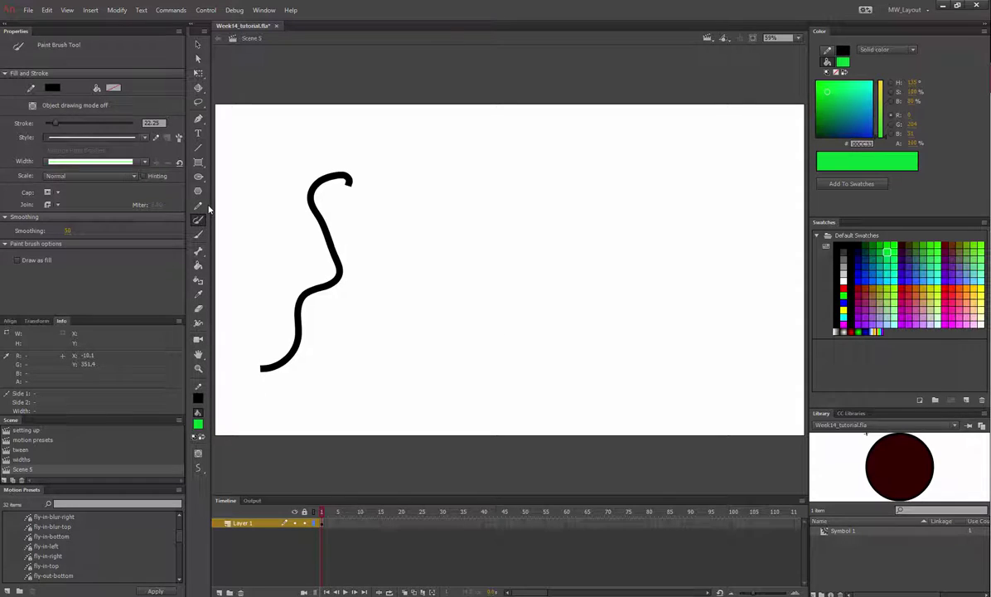
pyautogui.click(145, 162)
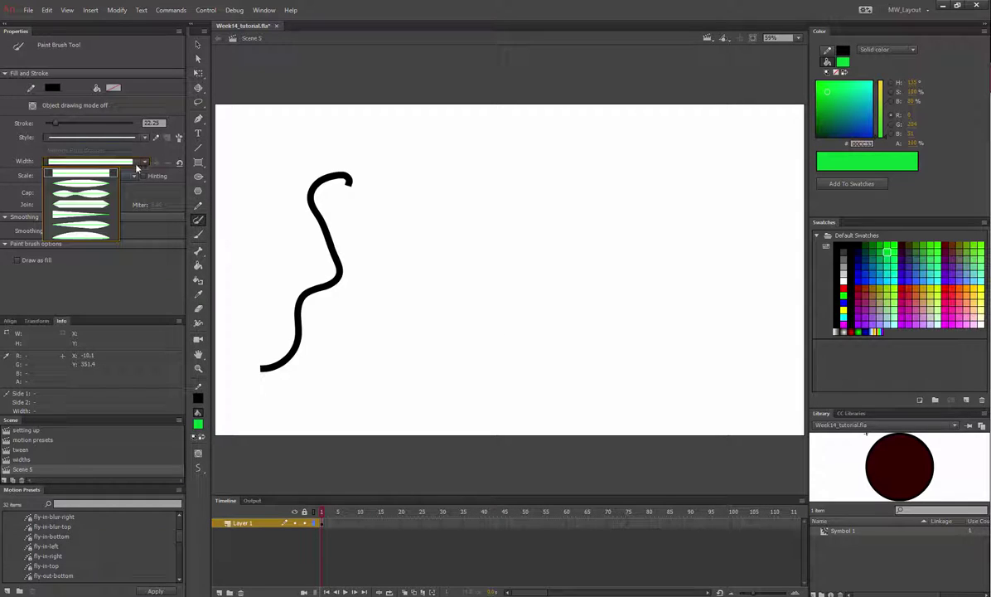
pyautogui.click(90, 183)
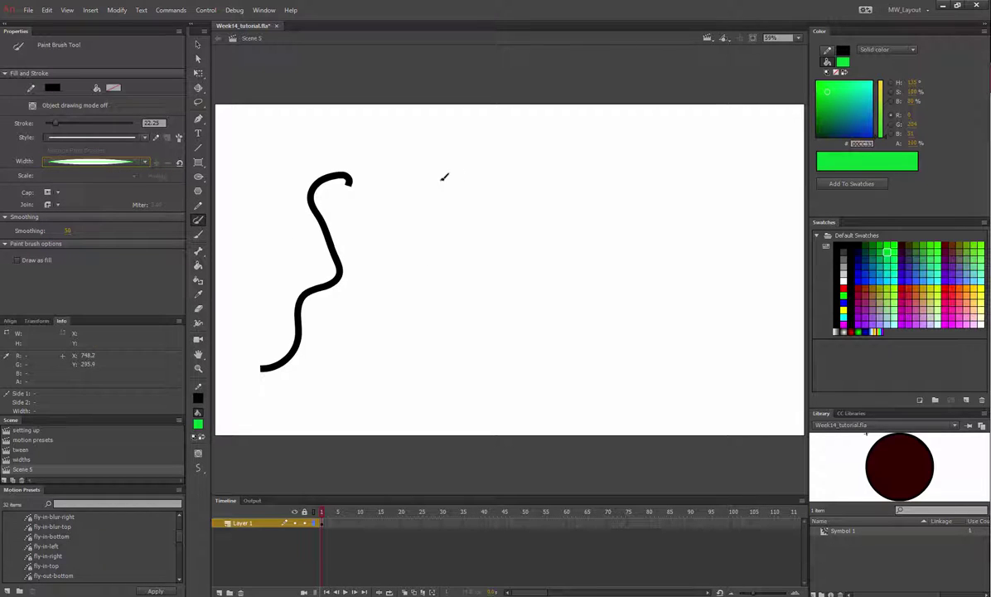
pyautogui.moveTo(458, 178)
pyautogui.mouseDown()
pyautogui.moveTo(419, 353)
pyautogui.moveTo(378, 383)
pyautogui.mouseUp()
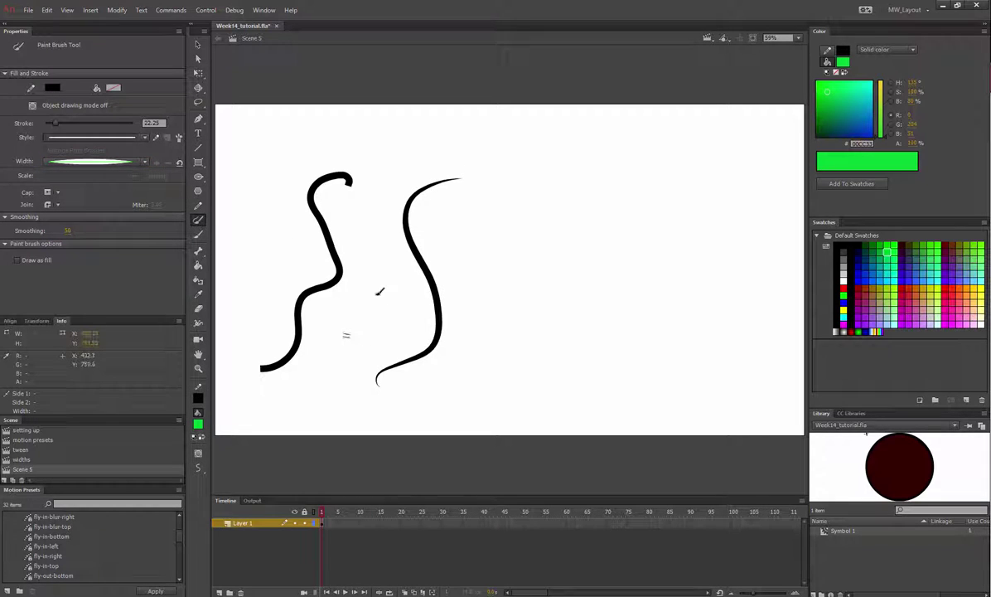
pyautogui.moveTo(346, 336); pyautogui.dragTo(587, 270)
pyautogui.moveTo(524, 221)
pyautogui.mouseDown()
pyautogui.moveTo(486, 267)
pyautogui.moveTo(492, 382)
pyautogui.moveTo(459, 423)
pyautogui.mouseUp()
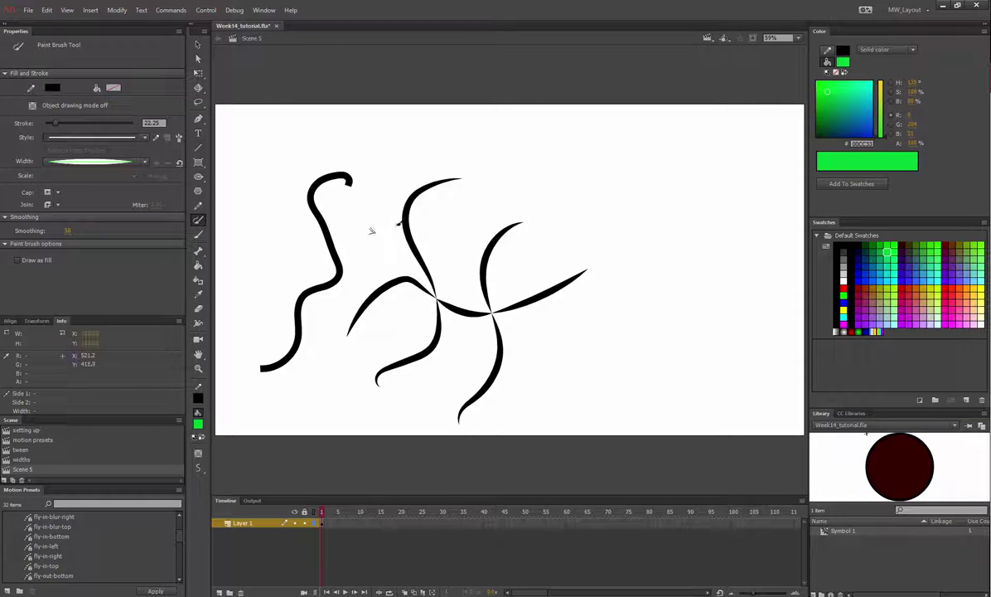
pyautogui.moveTo(369, 228)
pyautogui.mouseDown()
pyautogui.moveTo(477, 261)
pyautogui.moveTo(533, 243)
pyautogui.mouseUp()
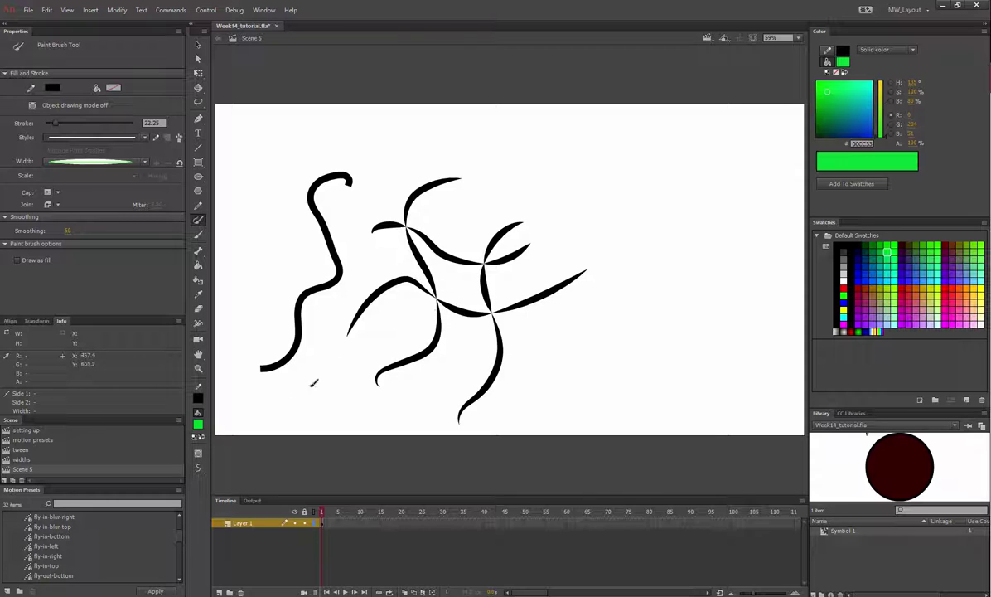
# Step: With Object Drawing on, paint three tapered black strokes across the stage's right side
pyautogui.click(198, 455)
pyautogui.moveTo(628, 177); pyautogui.dragTo(598, 371)
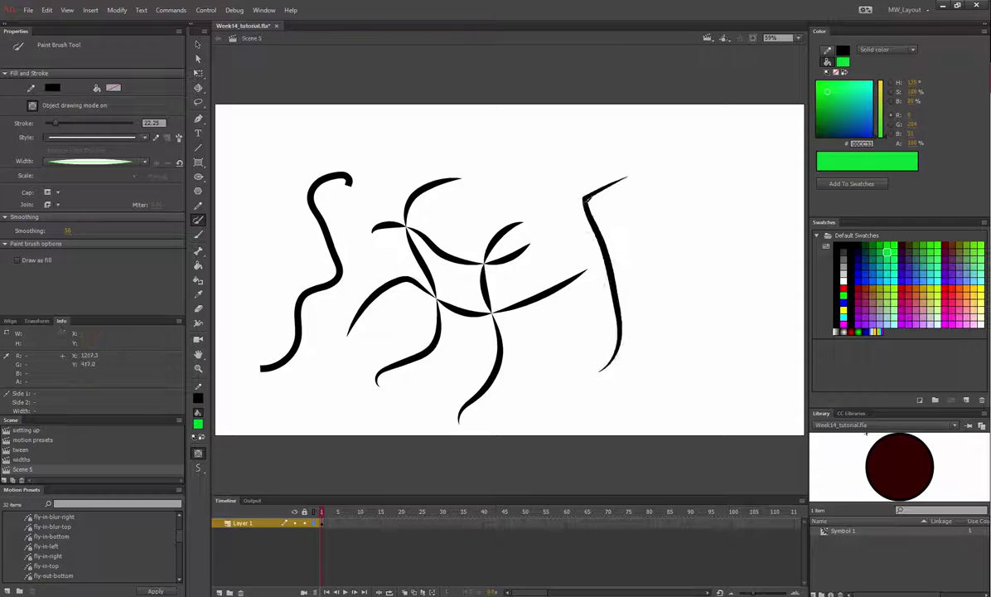
pyautogui.moveTo(540, 220)
pyautogui.mouseDown()
pyautogui.moveTo(657, 264)
pyautogui.moveTo(739, 236)
pyautogui.mouseUp()
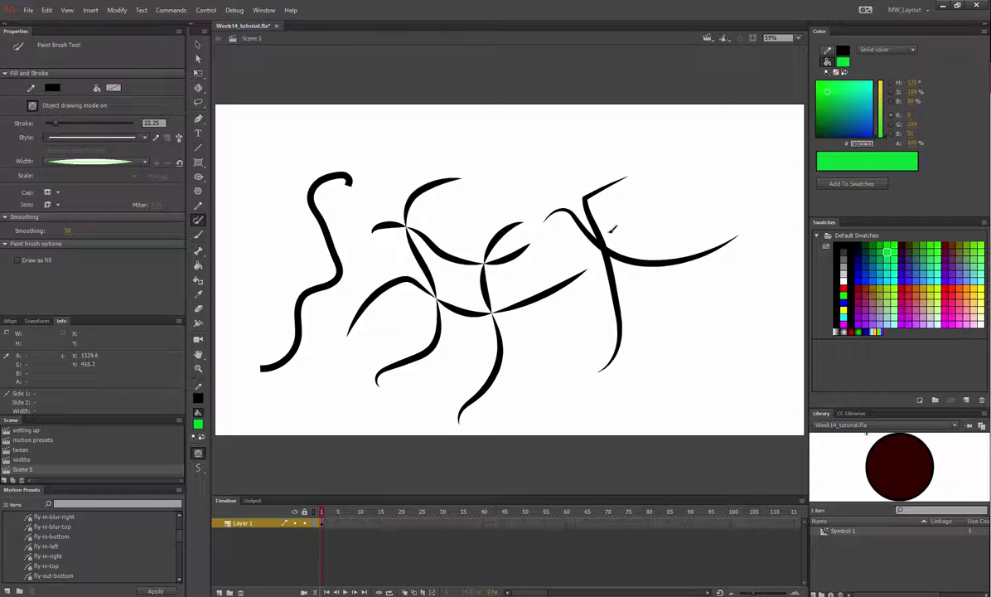
pyautogui.moveTo(667, 229); pyautogui.dragTo(655, 383)
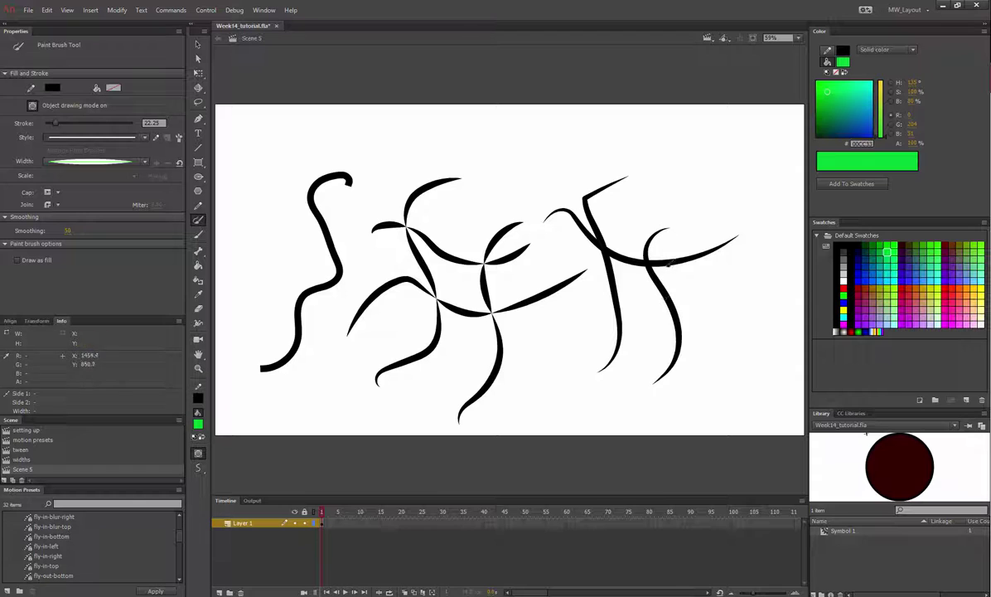
pyautogui.click(197, 44)
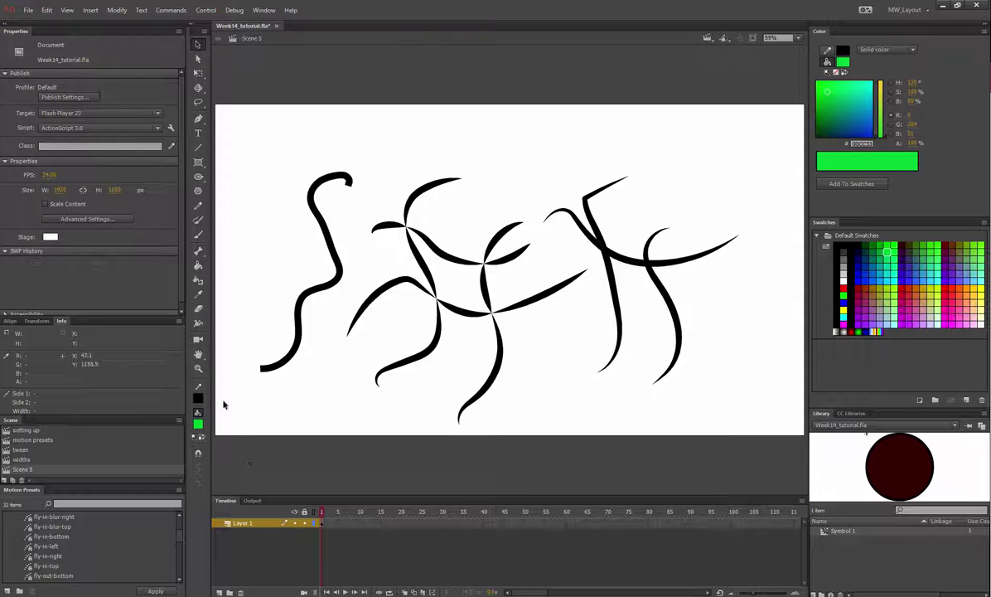
# Step: Add a new layer, hide Layer 1, and set the Brush to paint behind artwork
pyautogui.click(219, 593)
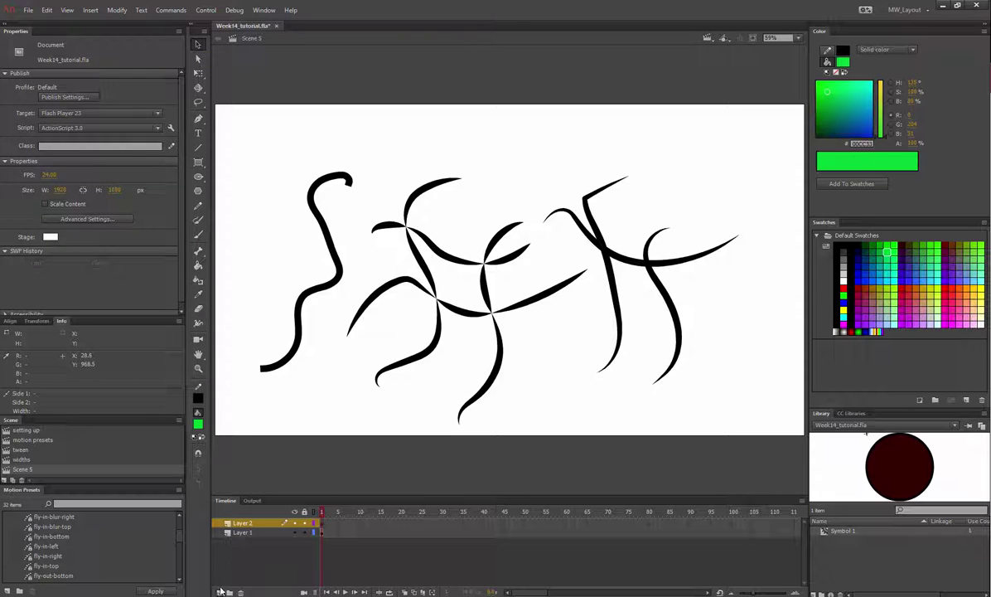
pyautogui.click(294, 533)
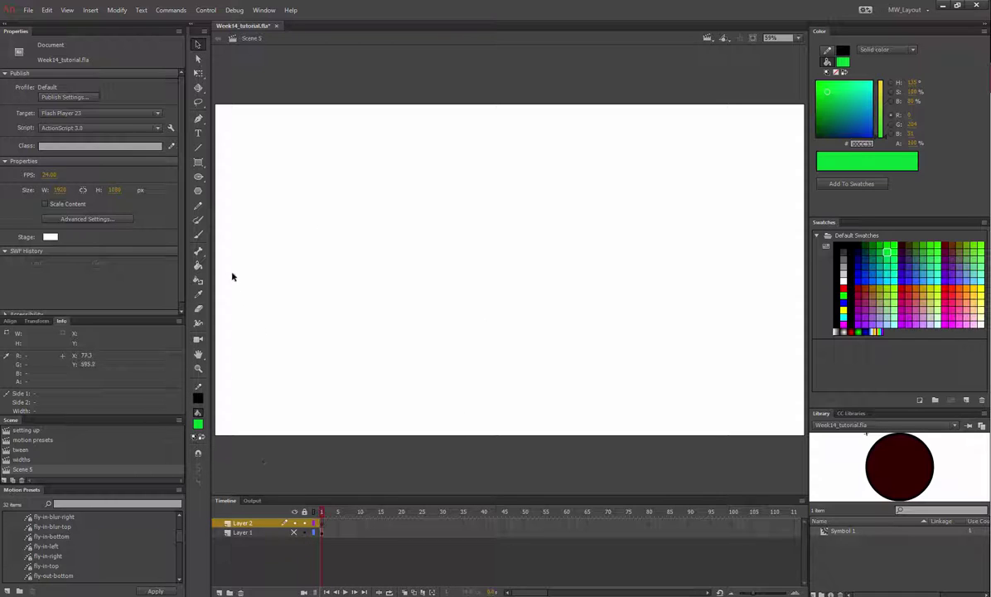
pyautogui.click(198, 234)
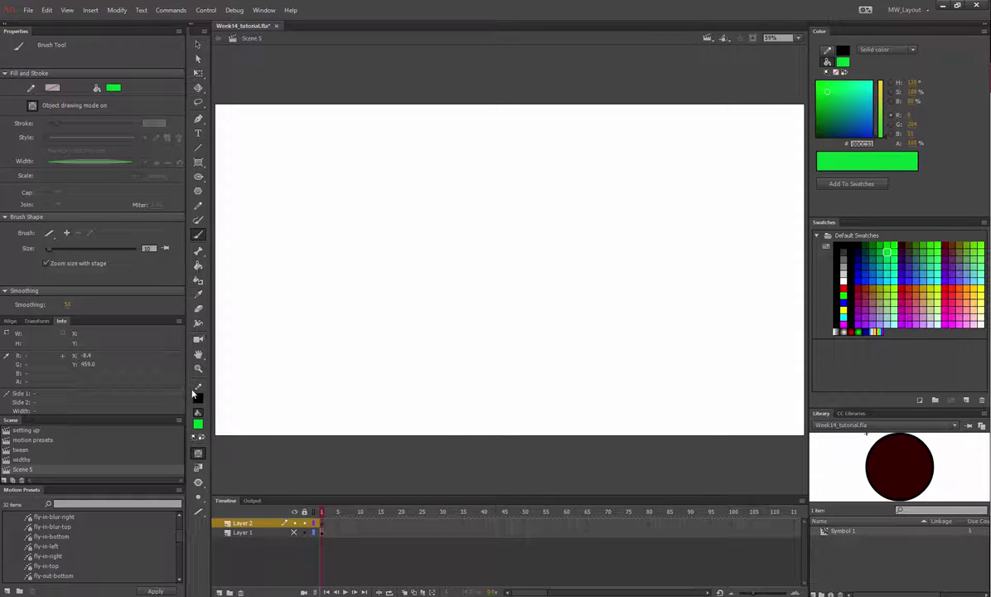
pyautogui.click(198, 483)
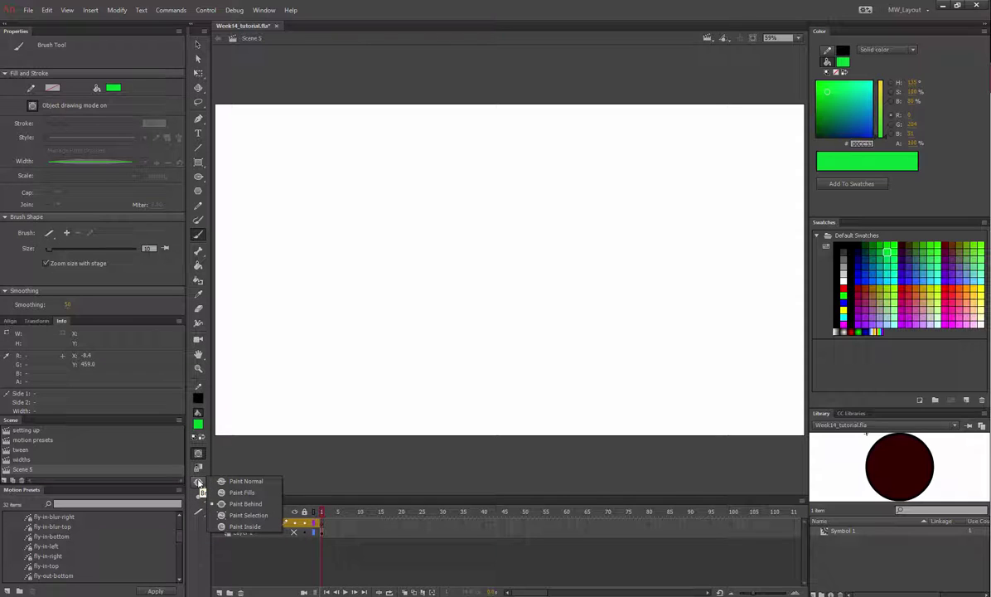
pyautogui.click(244, 505)
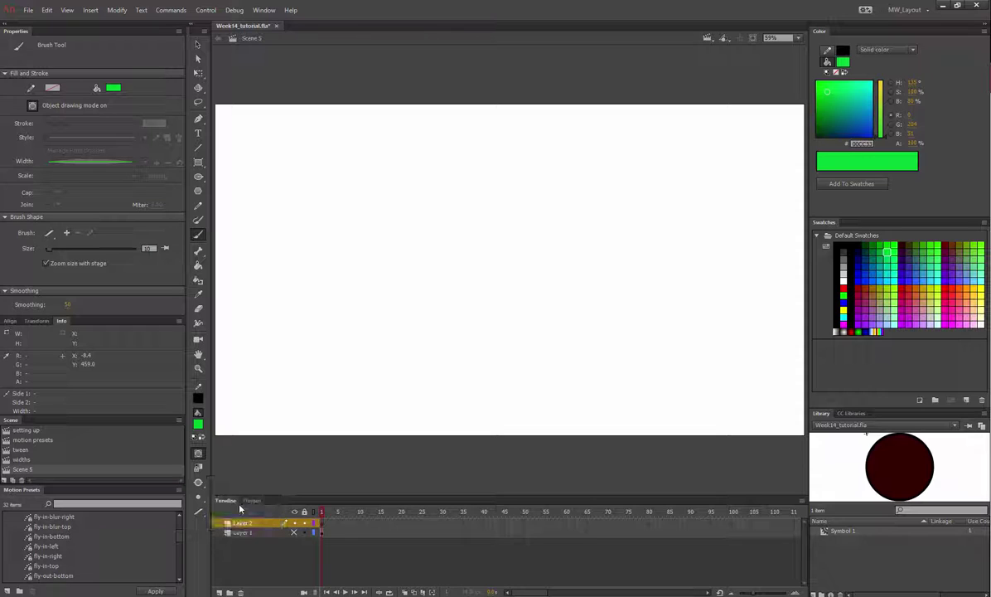
# Step: Choose a brush shape and draw a green S-shaped stroke on the stage's left
pyautogui.click(200, 497)
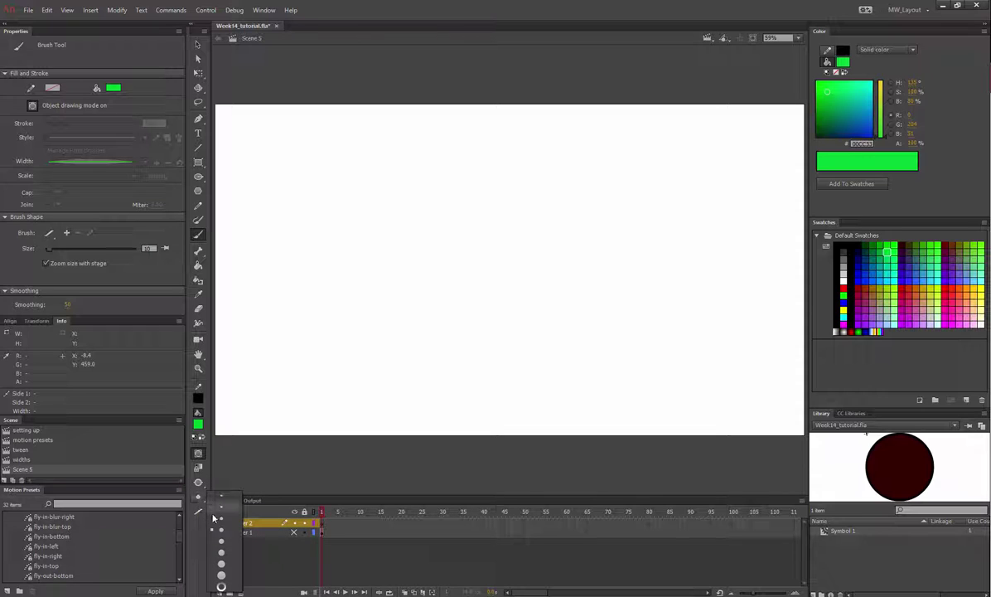
pyautogui.click(199, 501)
pyautogui.click(199, 512)
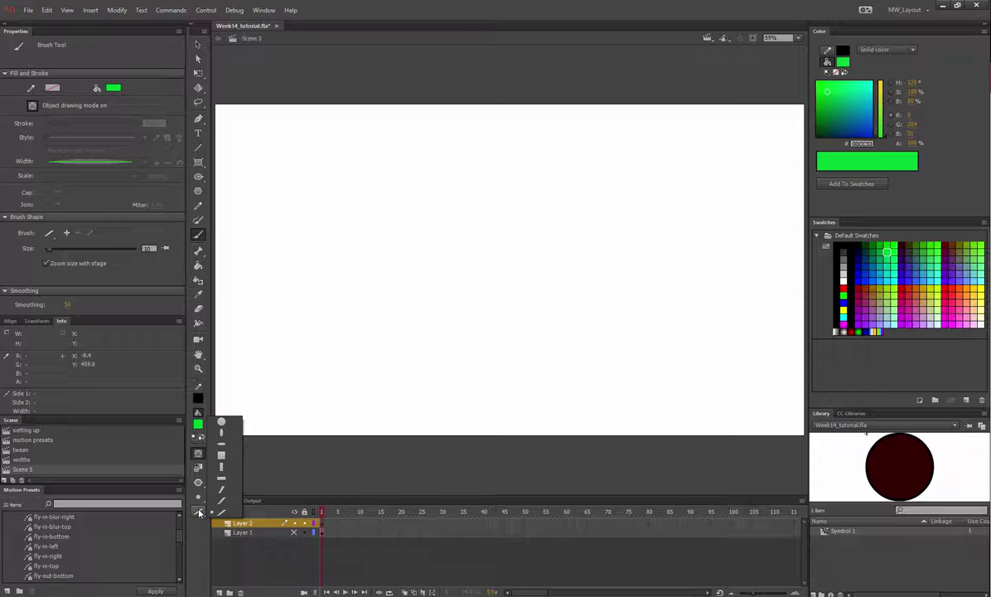
pyautogui.click(216, 514)
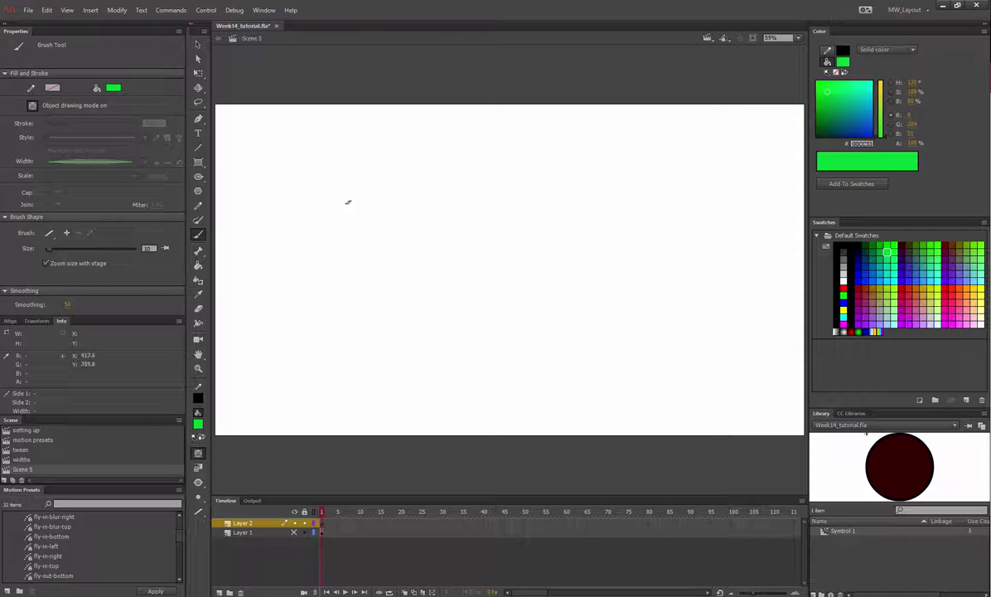
pyautogui.moveTo(355, 181)
pyautogui.mouseDown()
pyautogui.moveTo(324, 215)
pyautogui.moveTo(363, 309)
pyautogui.moveTo(303, 360)
pyautogui.mouseUp()
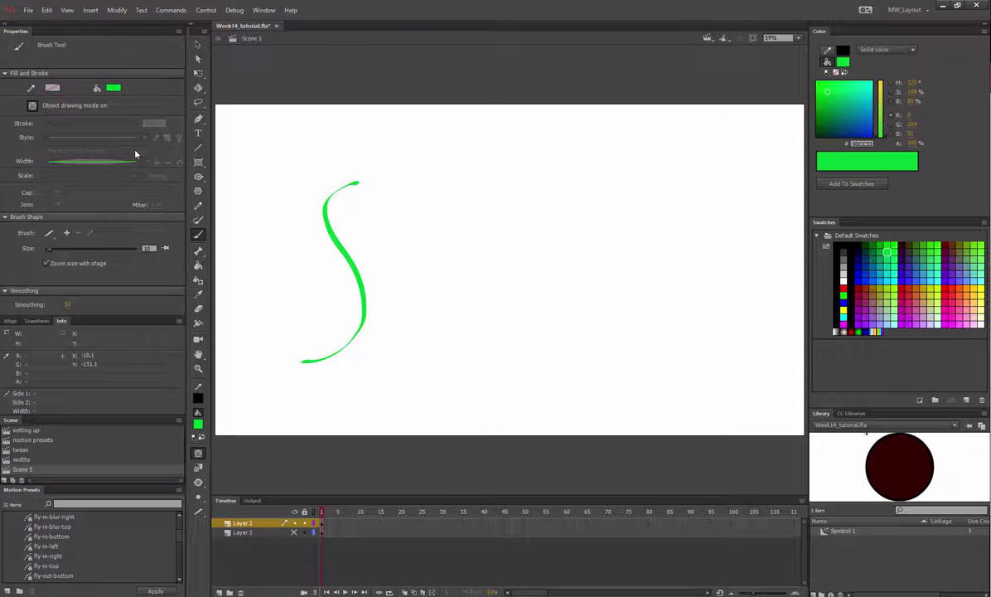
# Step: Show Arrows > Arrows Special in the Brush Library and paint a wavy green stroke right of the S
pyautogui.click(264, 10)
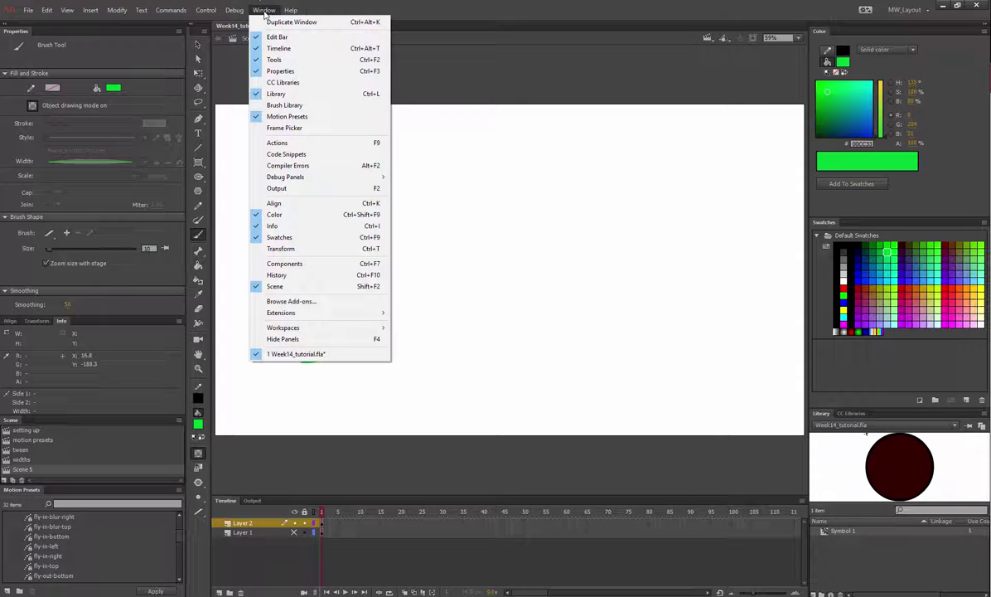
pyautogui.click(274, 105)
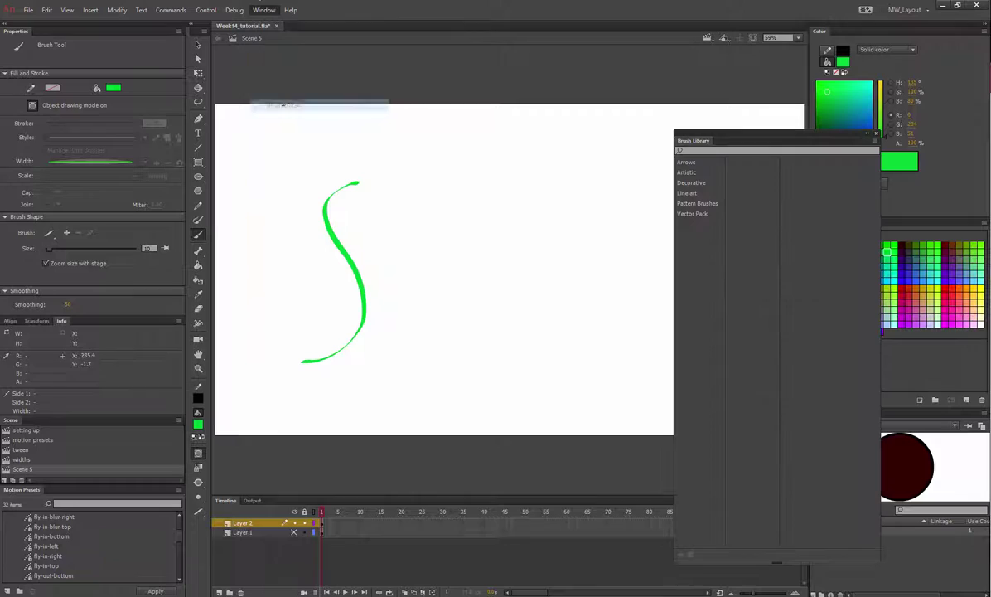
pyautogui.click(687, 163)
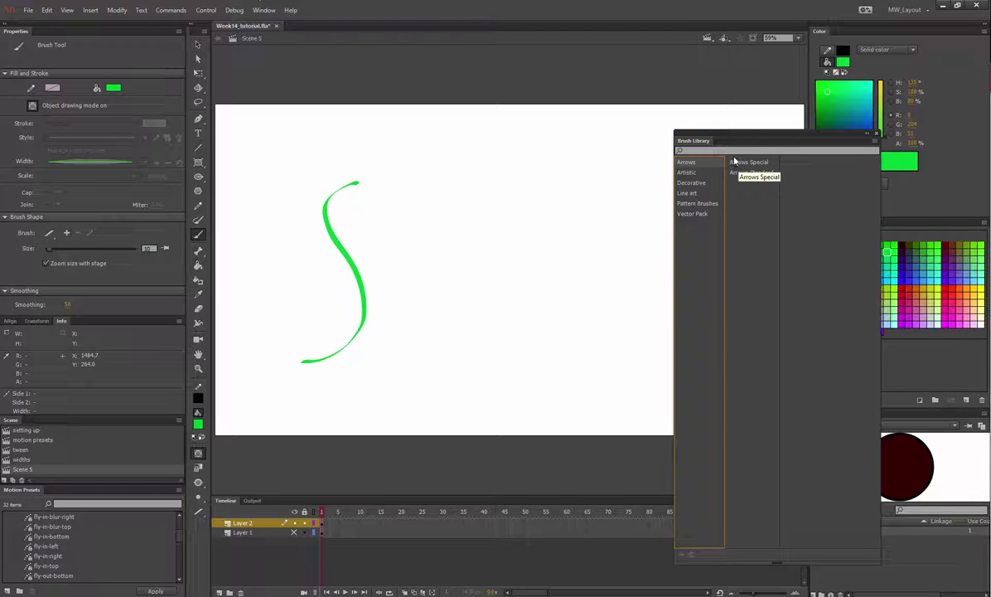
pyautogui.click(734, 162)
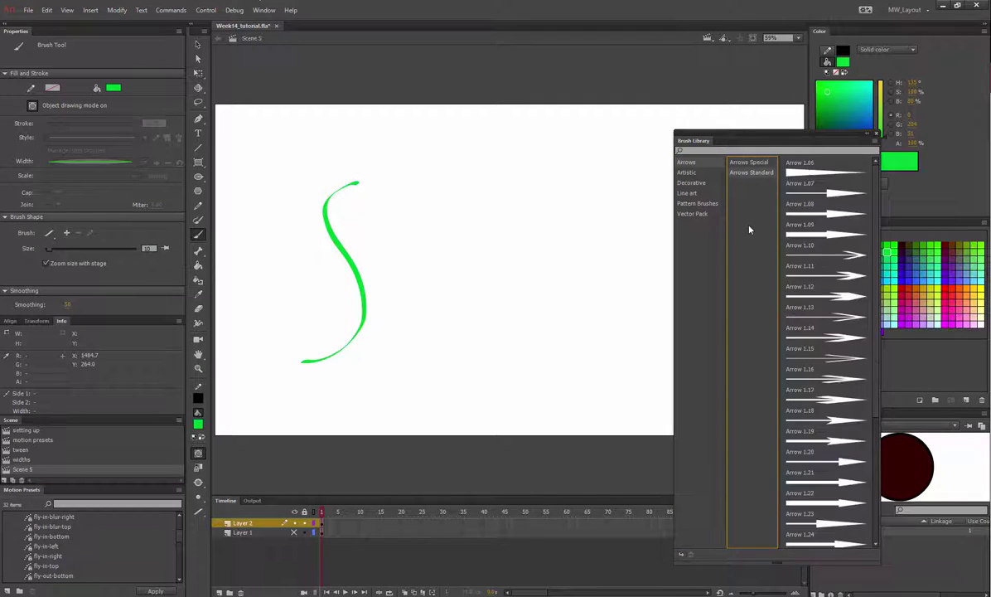
pyautogui.scroll(-5, 776, 241)
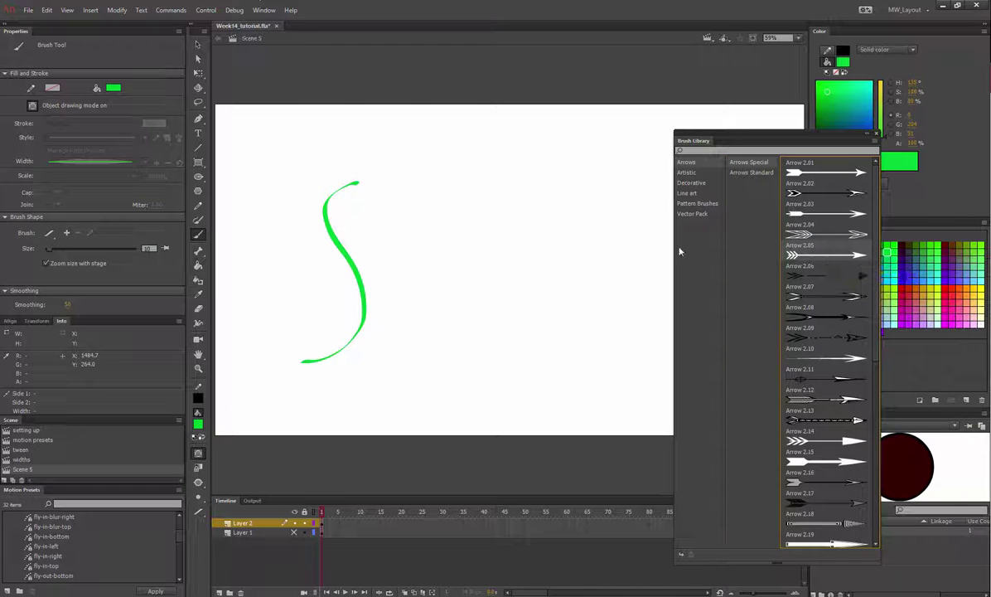
pyautogui.moveTo(412, 318)
pyautogui.mouseDown()
pyautogui.moveTo(470, 276)
pyautogui.moveTo(548, 306)
pyautogui.moveTo(589, 279)
pyautogui.mouseUp()
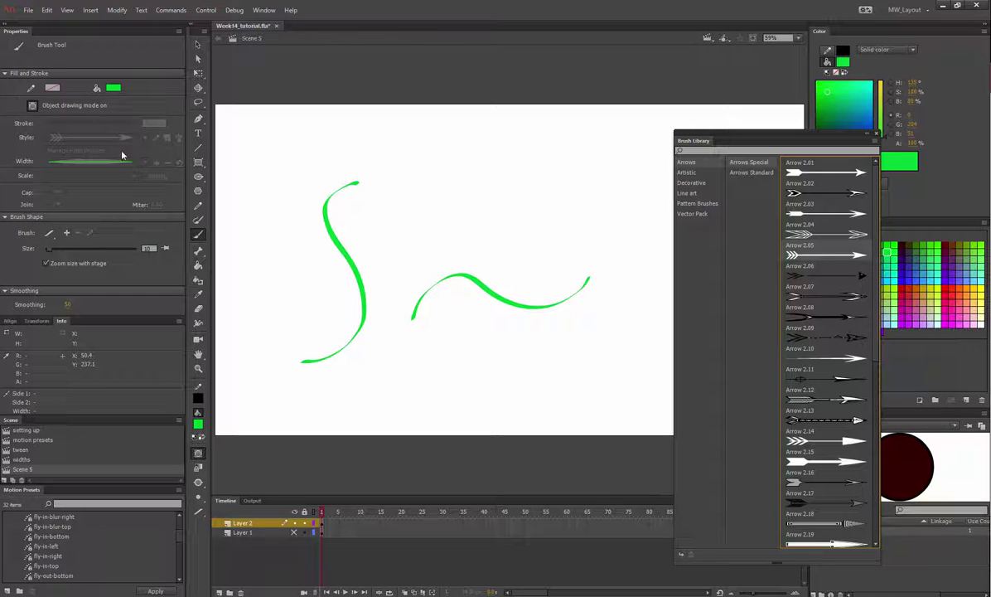
# Step: Paint black arrow-brush strokes across the top and, with uniform width, across the lower left
pyautogui.click(198, 219)
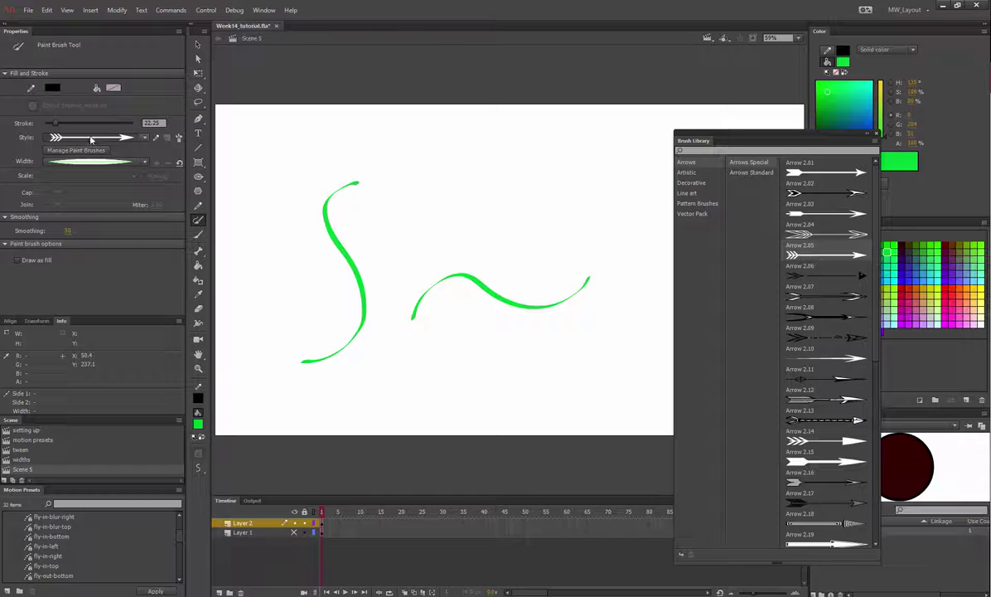
pyautogui.click(198, 237)
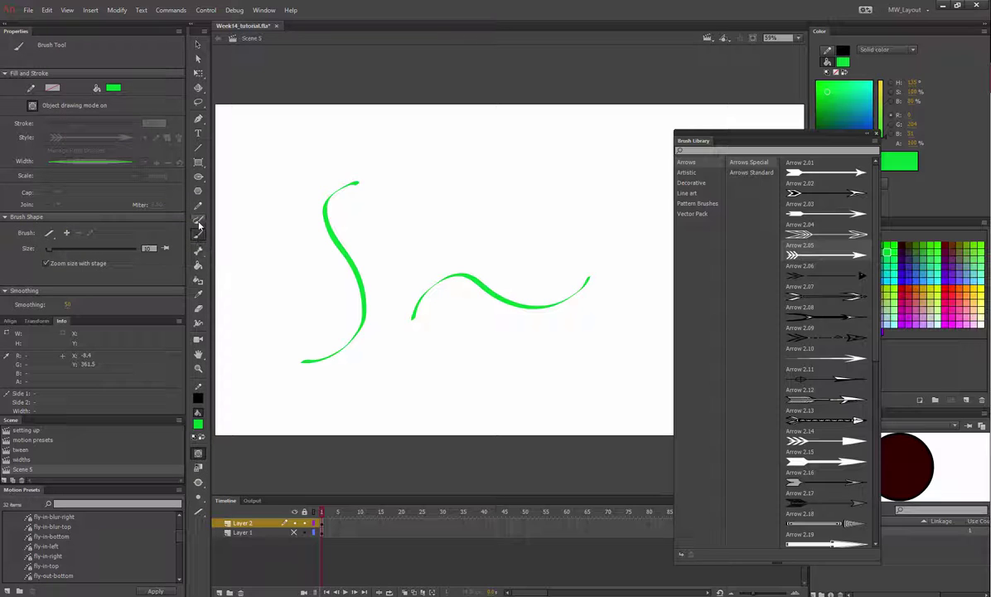
pyautogui.click(199, 221)
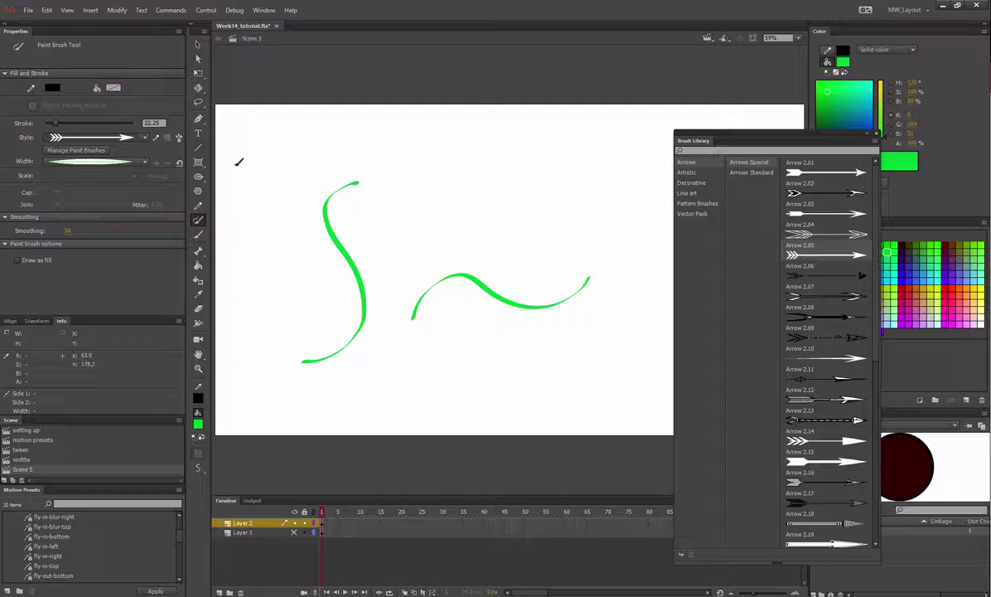
pyautogui.moveTo(239, 158)
pyautogui.mouseDown()
pyautogui.moveTo(263, 150)
pyautogui.moveTo(392, 207)
pyautogui.moveTo(484, 206)
pyautogui.mouseUp()
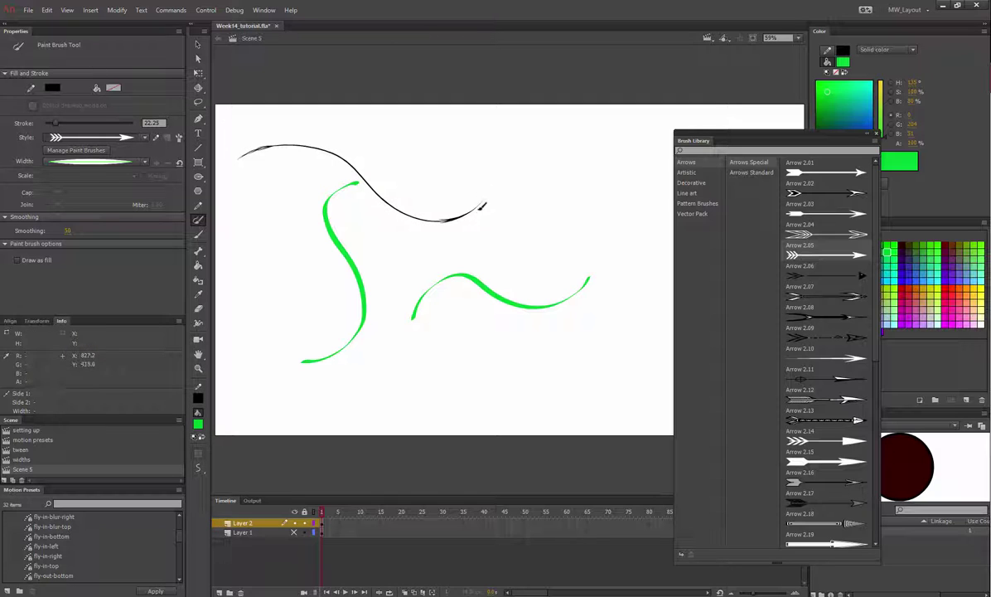
pyautogui.click(145, 162)
pyautogui.click(91, 152)
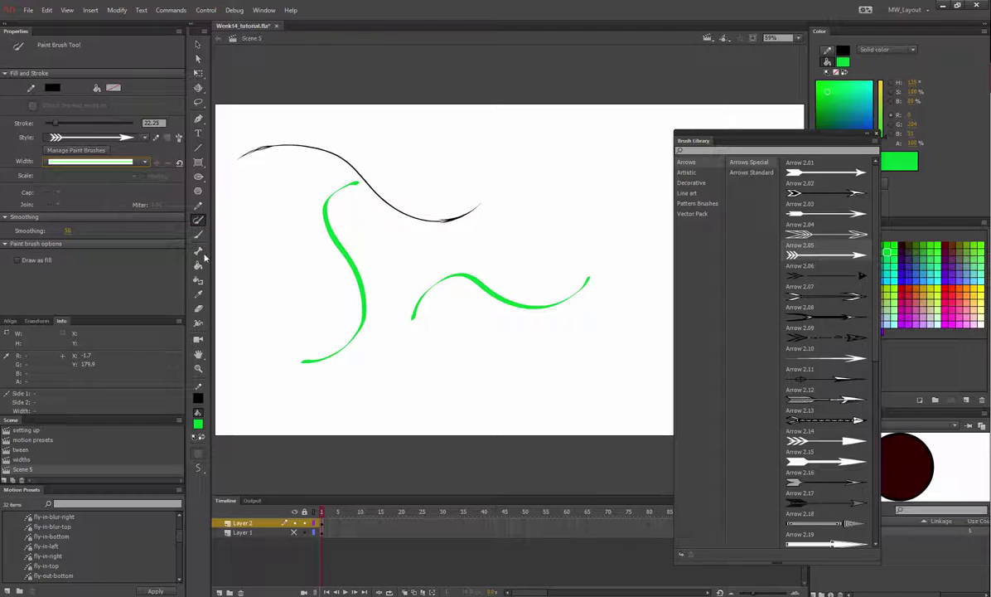
pyautogui.moveTo(250, 329)
pyautogui.mouseDown()
pyautogui.moveTo(367, 357)
pyautogui.moveTo(476, 350)
pyautogui.moveTo(483, 337)
pyautogui.mouseUp()
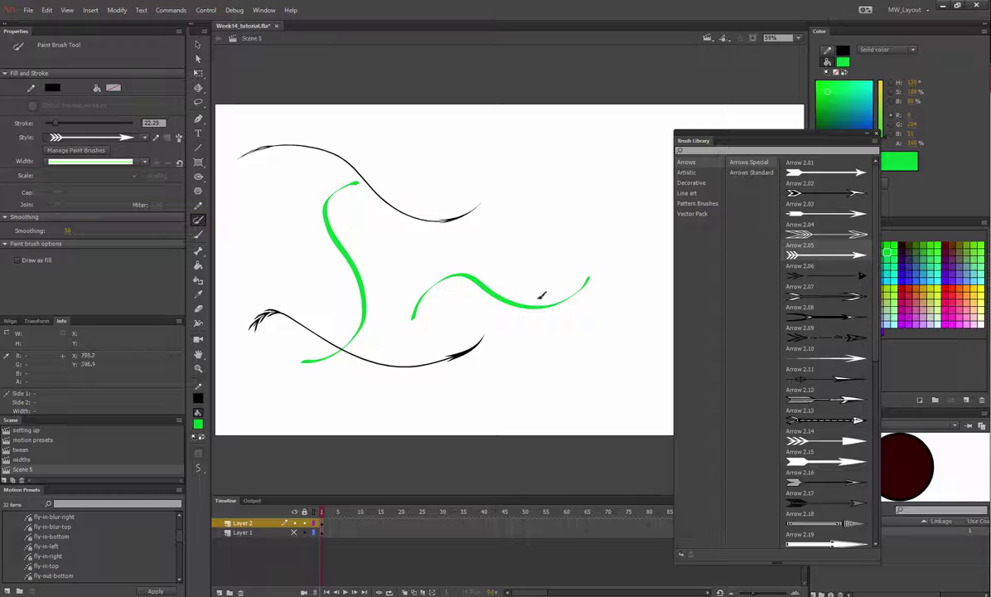
# Step: Use an Artistic > PaintBrush brush for two tapered strokes on the right, then load Dry Brush 7
pyautogui.click(687, 182)
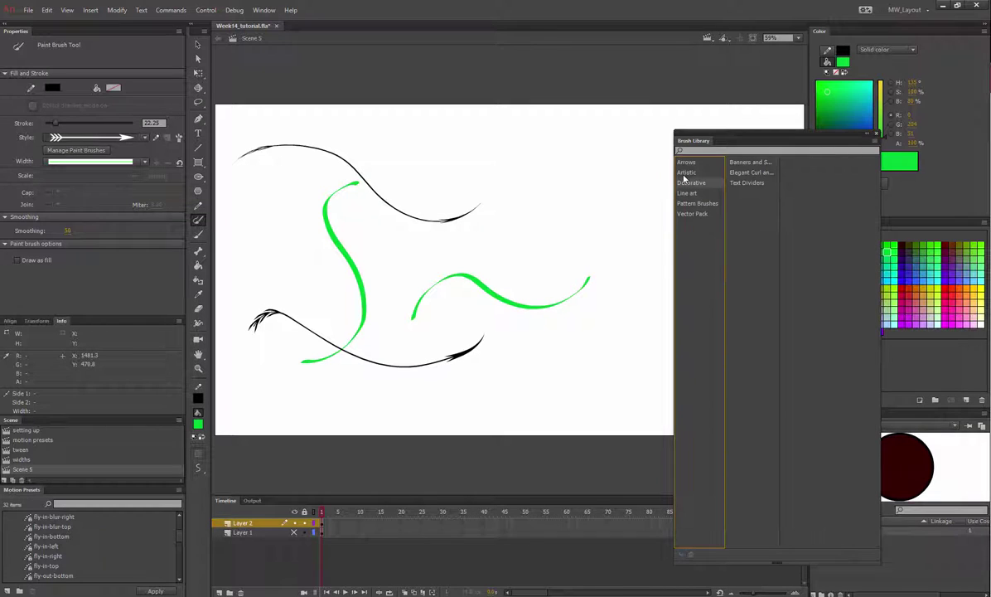
pyautogui.click(685, 173)
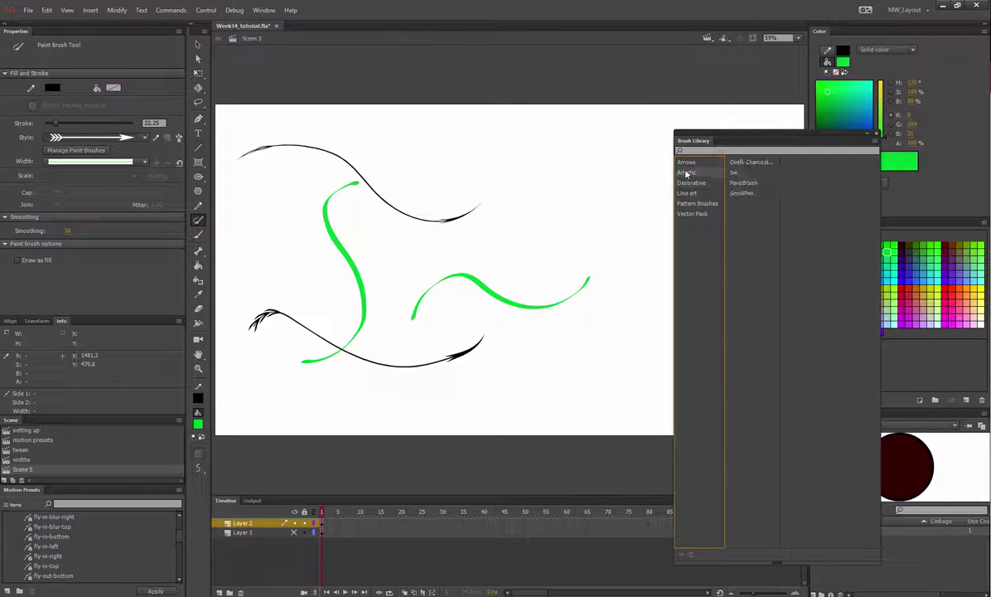
pyautogui.click(735, 189)
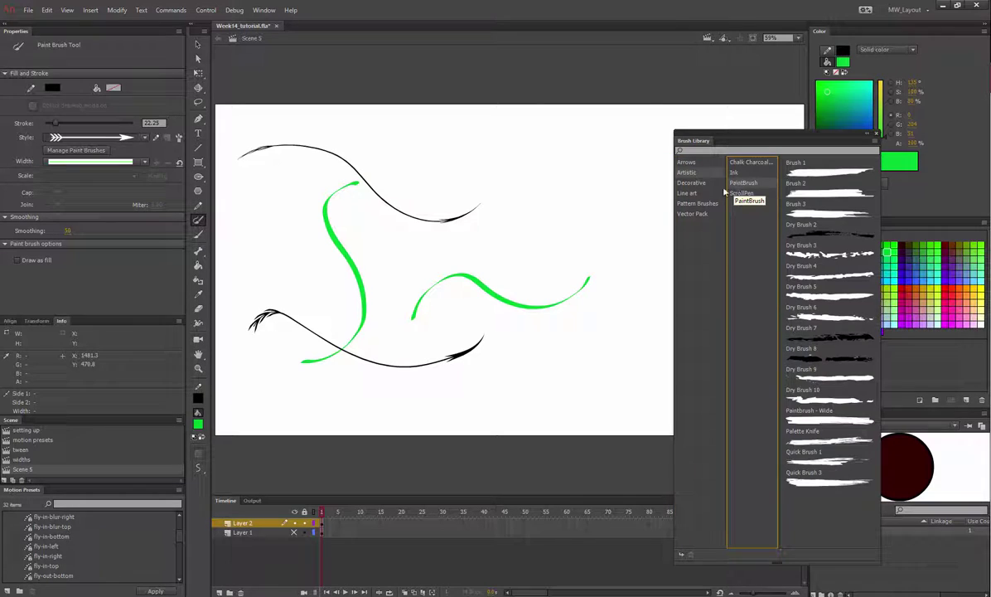
pyautogui.click(834, 305)
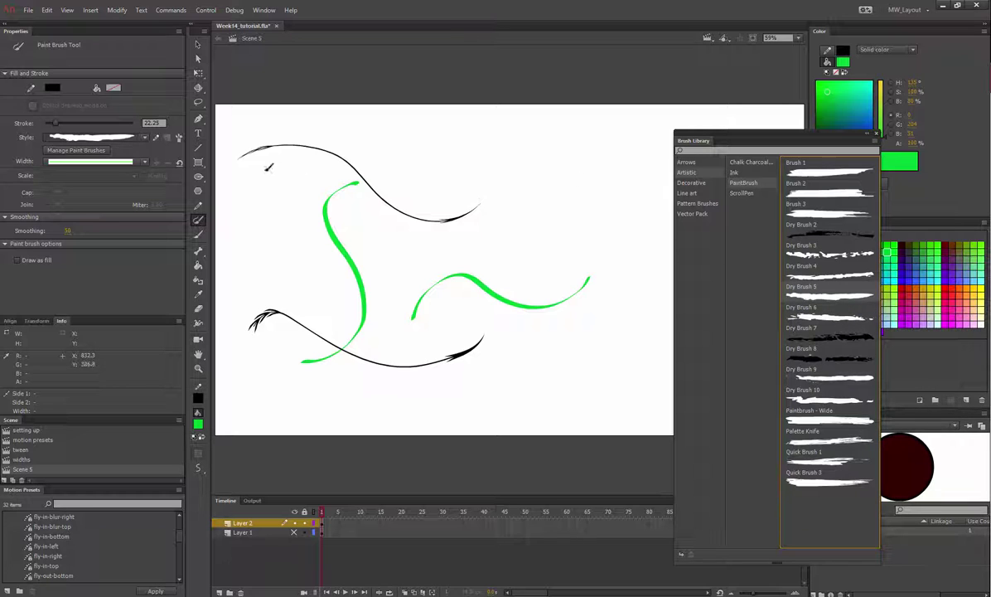
pyautogui.moveTo(531, 153); pyautogui.dragTo(571, 280)
pyautogui.moveTo(619, 183); pyautogui.dragTo(576, 362)
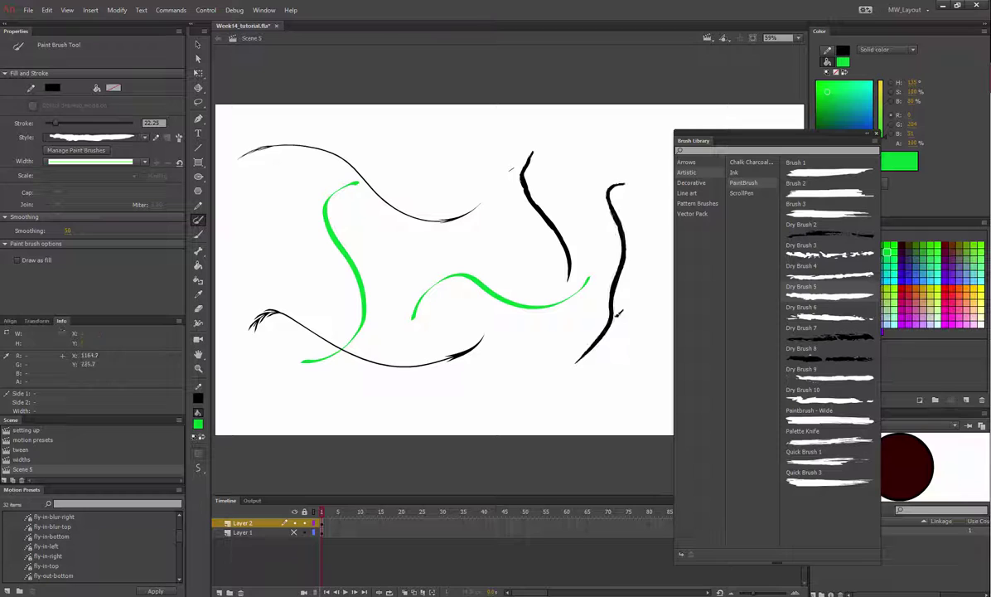
pyautogui.doubleClick(820, 343)
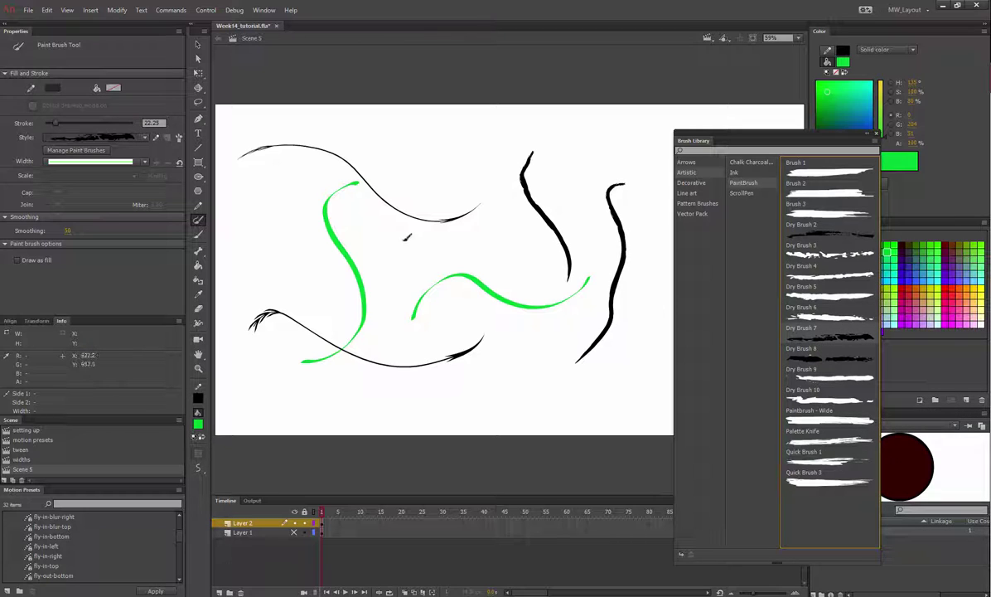
# Step: Set stroke and fill to blue #0033FF, painting dry-brush strokes down the left and along the bottom
pyautogui.click(199, 399)
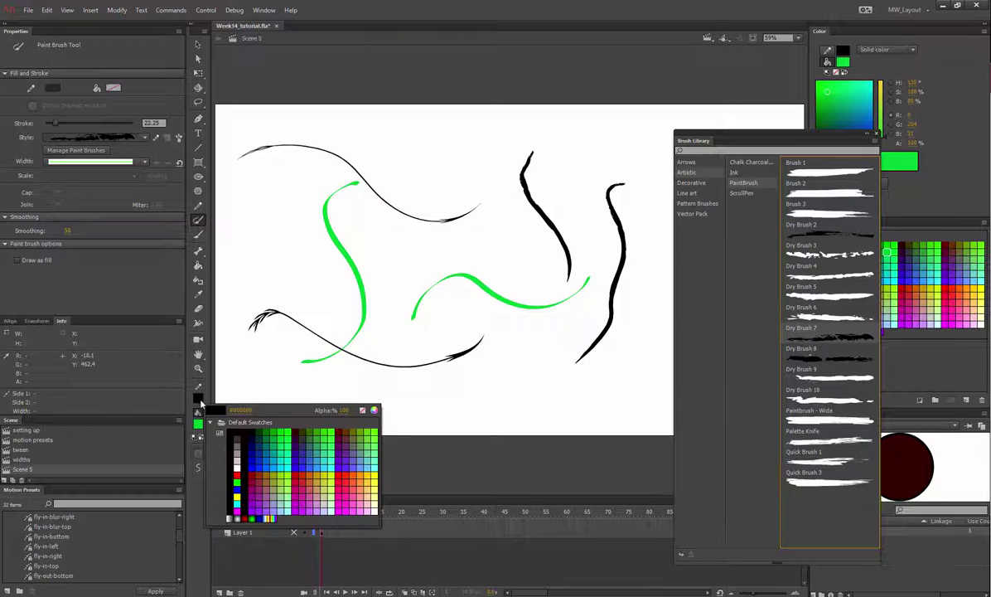
pyautogui.click(256, 470)
pyautogui.moveTo(296, 189)
pyautogui.mouseDown()
pyautogui.moveTo(298, 304)
pyautogui.moveTo(250, 382)
pyautogui.mouseUp()
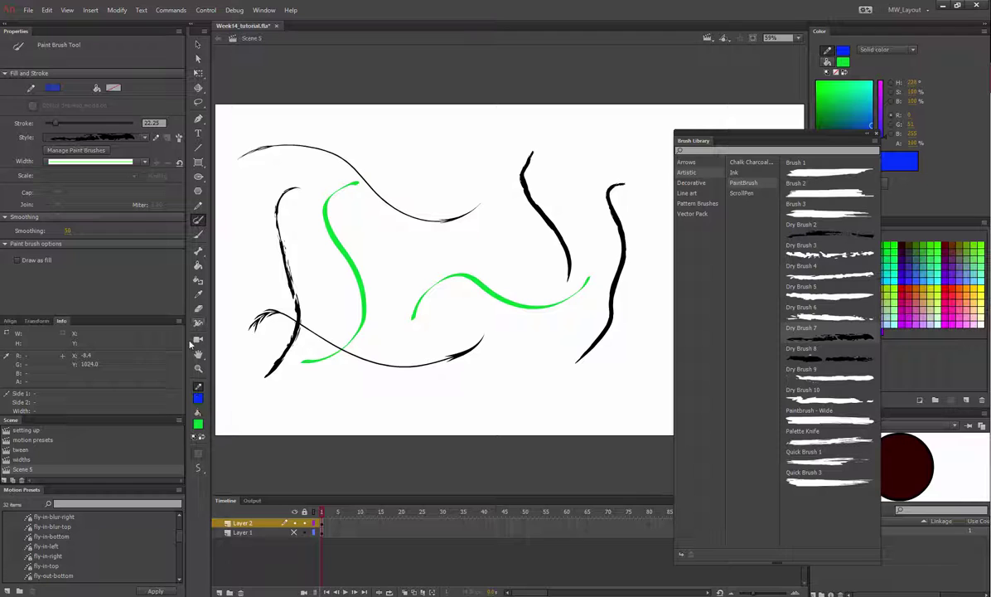
pyautogui.click(198, 424)
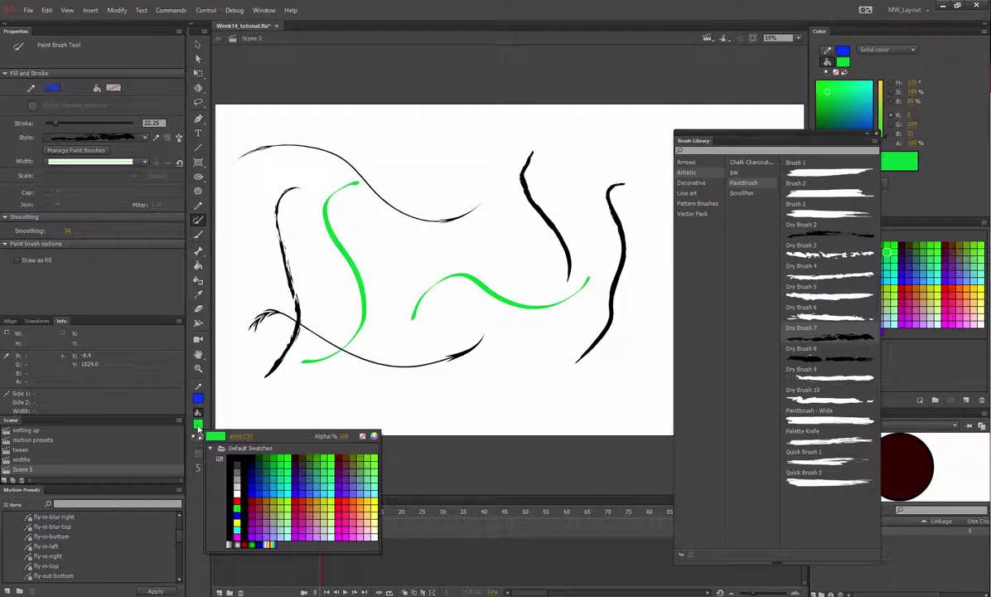
pyautogui.click(245, 461)
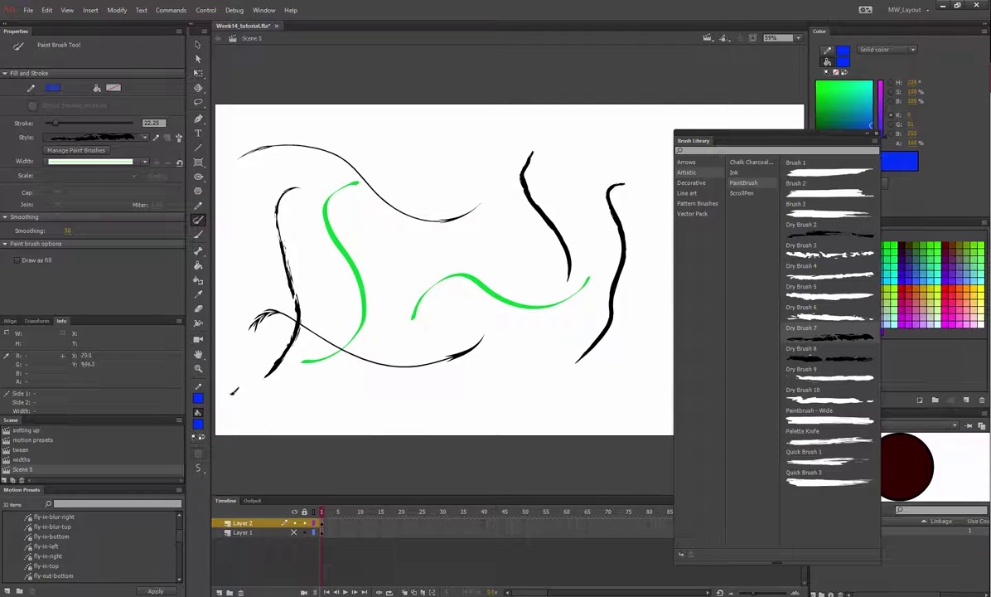
pyautogui.moveTo(290, 393)
pyautogui.mouseDown()
pyautogui.moveTo(399, 410)
pyautogui.moveTo(489, 402)
pyautogui.mouseUp()
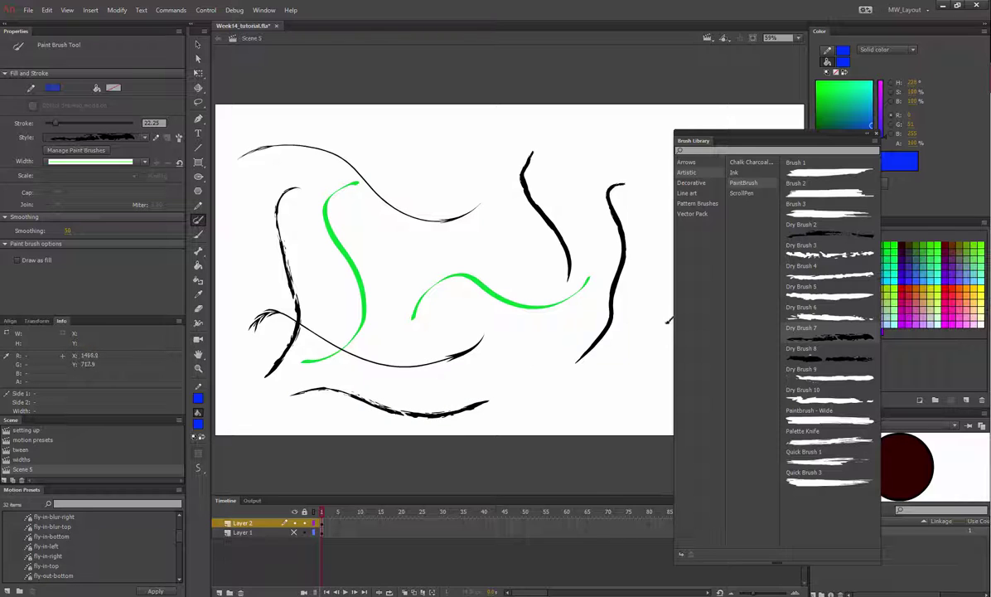
pyautogui.click(515, 301)
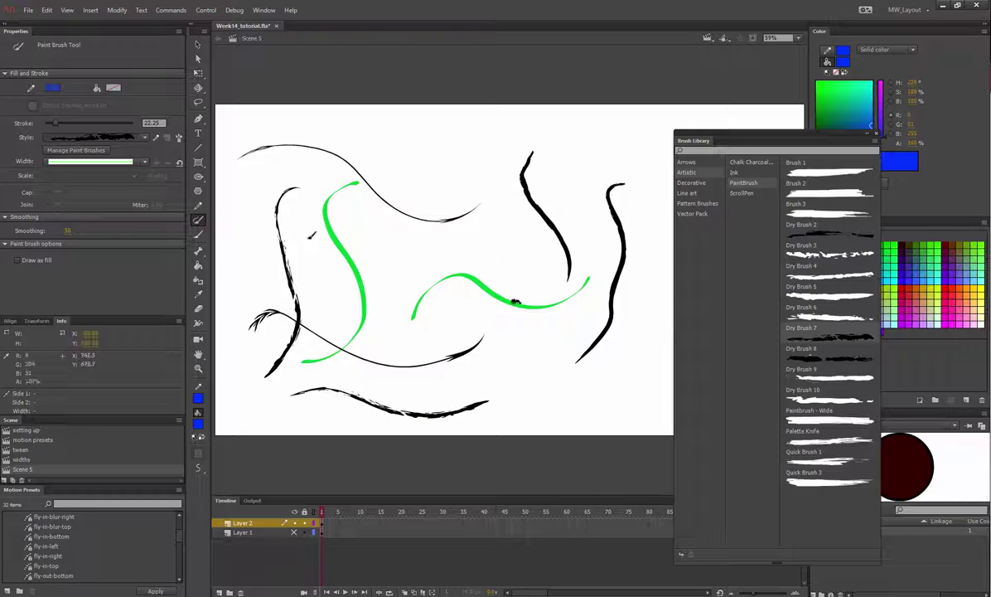
# Step: Review the Dry Brush 7 Paint Brush Options, cancel unchanged, and return to the fill-painting Brush Tool
pyautogui.click(155, 138)
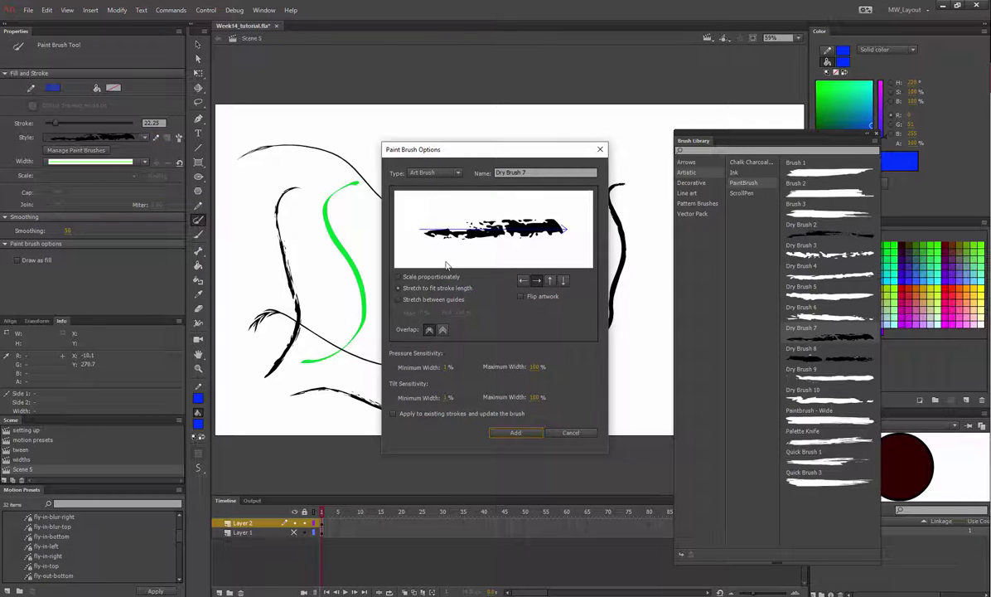
pyautogui.click(559, 434)
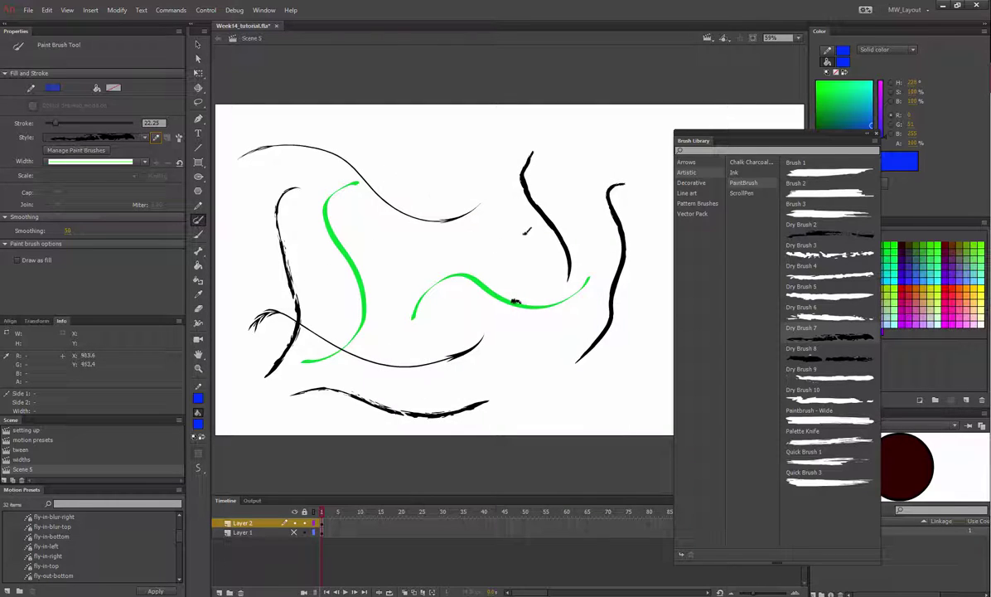
pyautogui.click(199, 237)
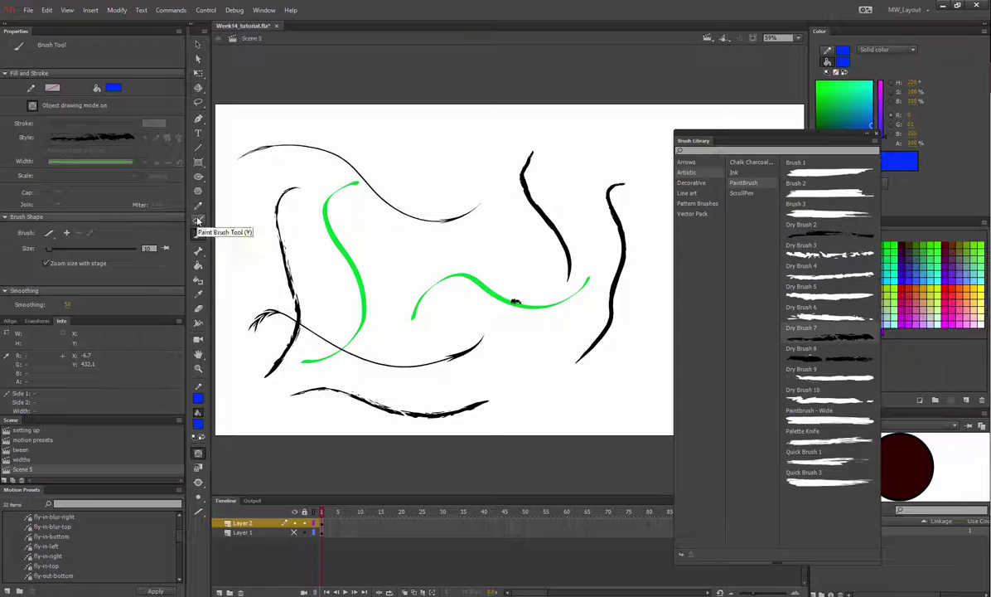
pyautogui.click(200, 220)
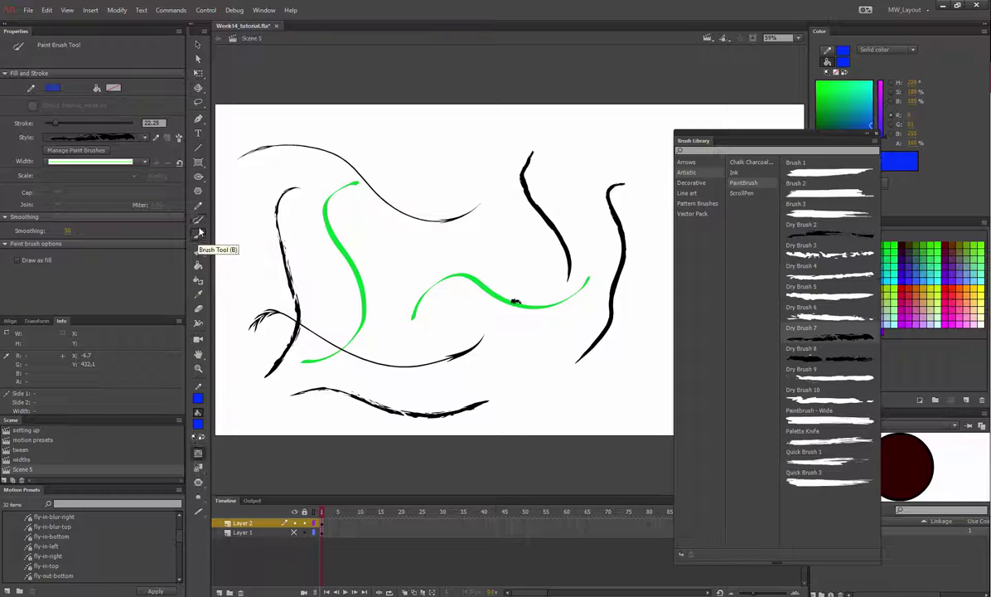
pyautogui.click(199, 234)
pyautogui.moveTo(200, 482); pyautogui.dragTo(231, 504)
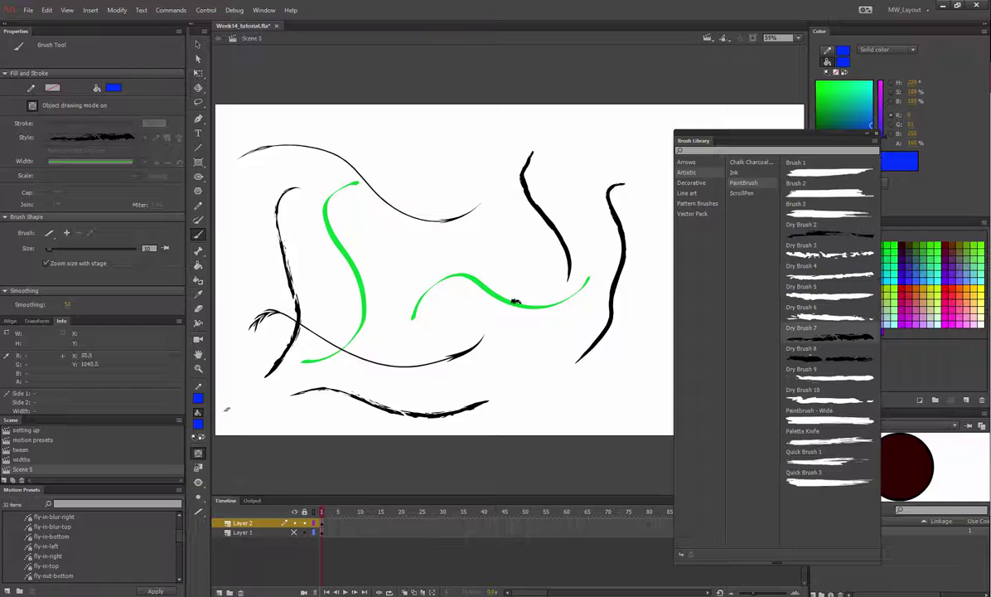